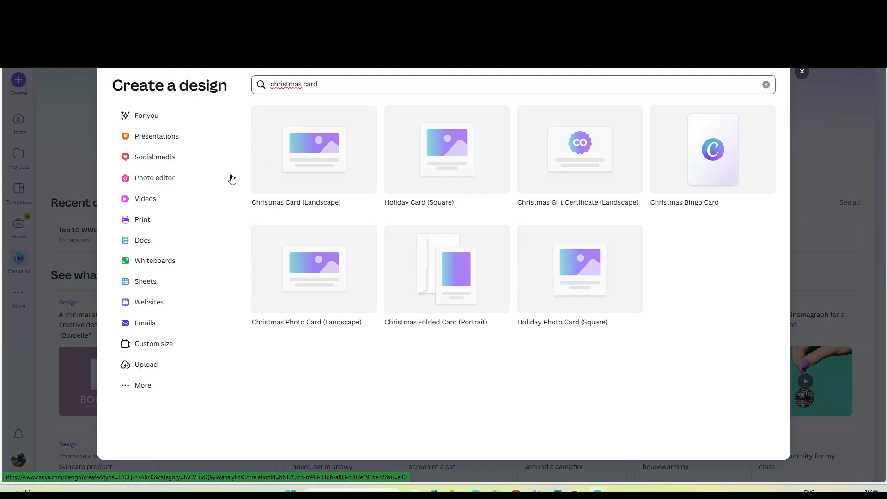
Step: Create a landscape Christmas card design and look through the suggested Christmas Card templates
left_click(370, 168)
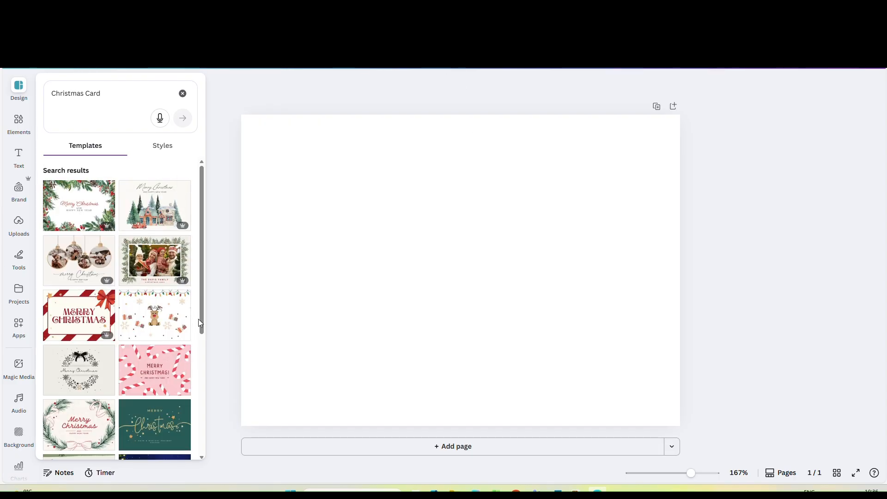
scroll(202, 319, "down", 5)
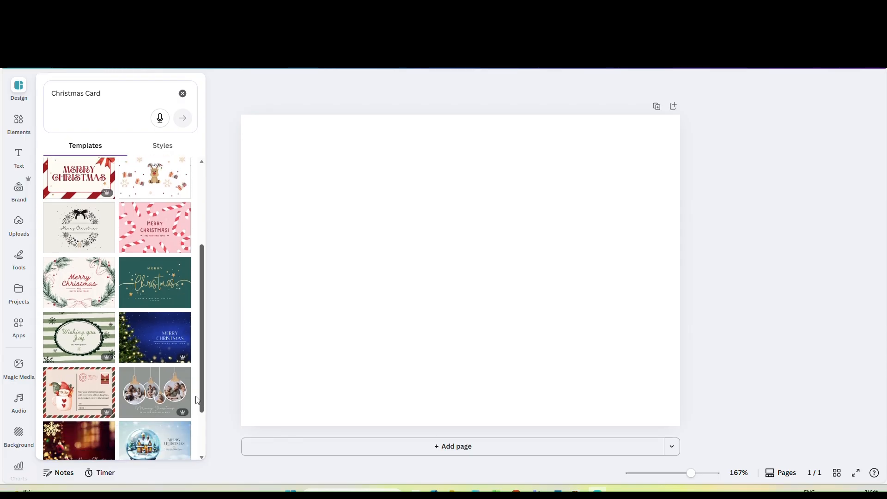
scroll(190, 443, "down", 4)
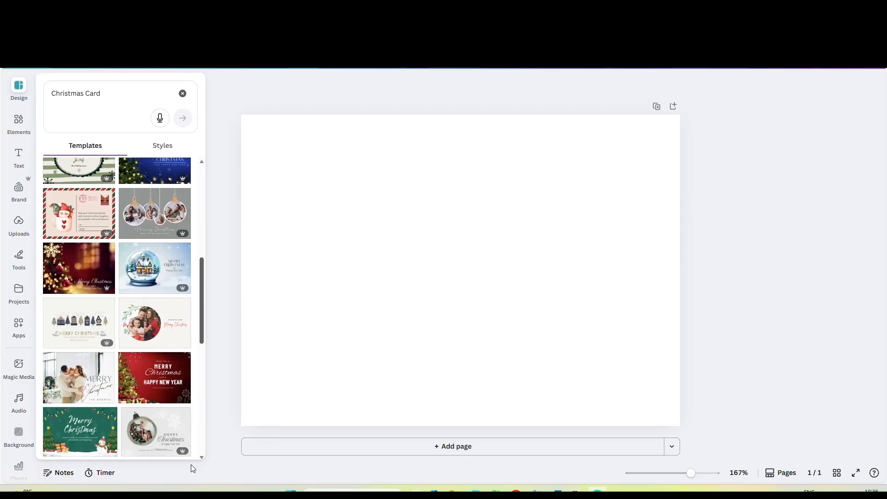
scroll(190, 444, "down", 3)
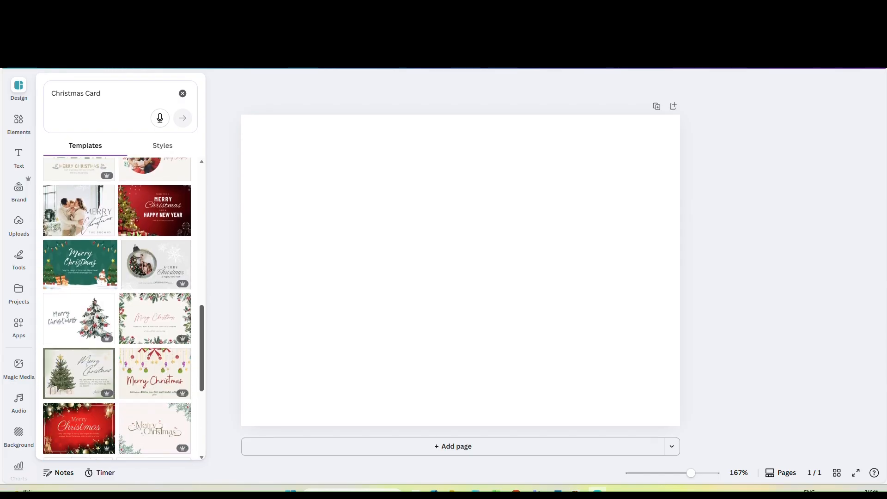
scroll(192, 410, "up", 1)
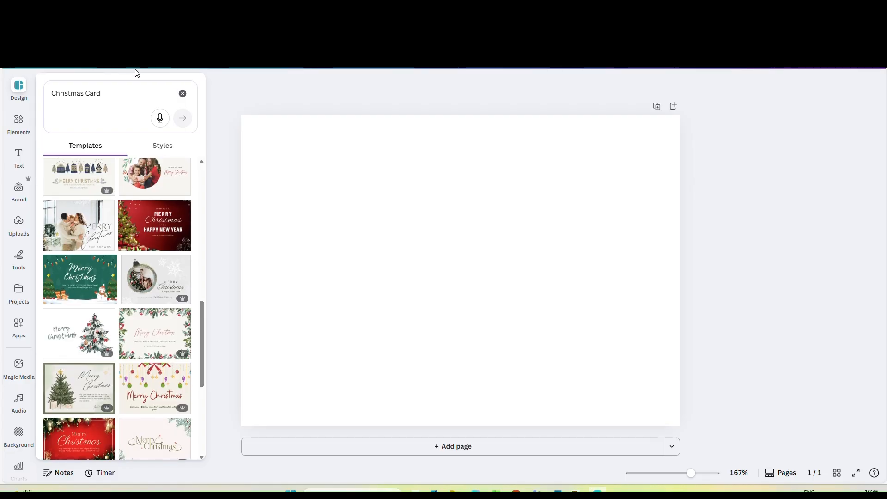
Step: Search the templates for "Christmas Card for your mum" and browse the resulting designs
left_click(115, 89)
type("for y")
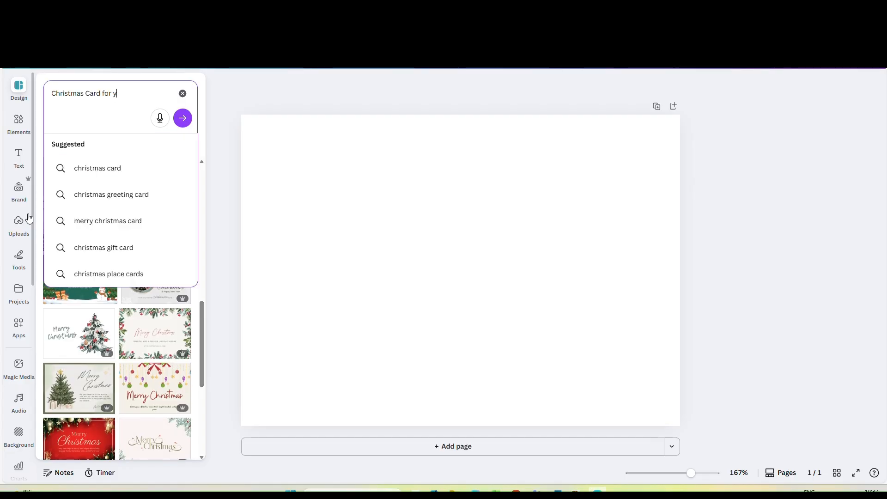
type("our mum")
key("Return")
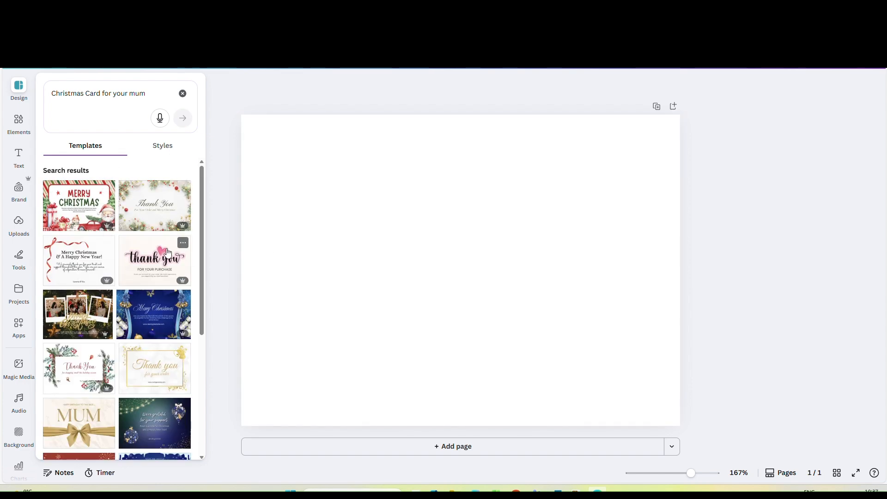
scroll(201, 245, "down", 2)
scroll(201, 251, "down", 5)
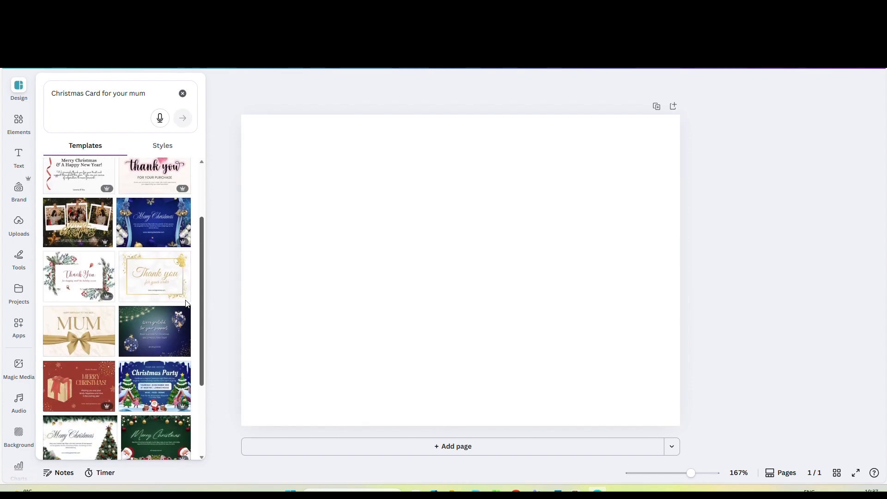
scroll(156, 403, "down", 2)
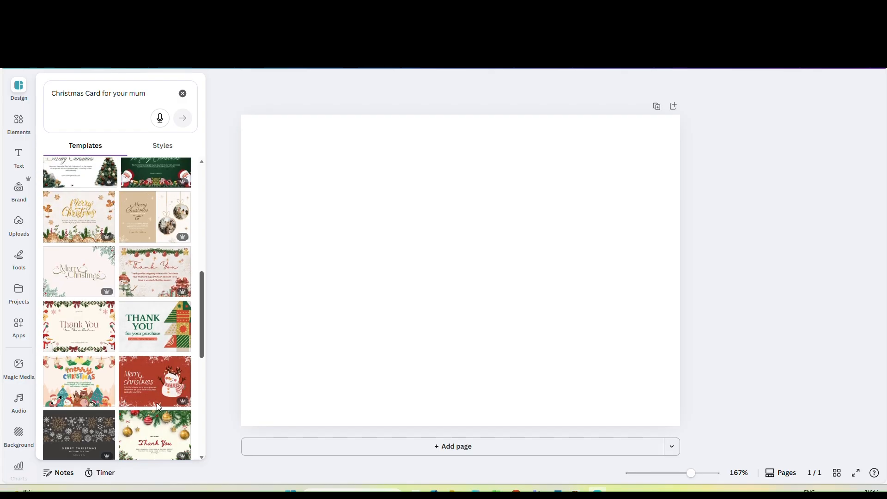
scroll(151, 419, "down", 1)
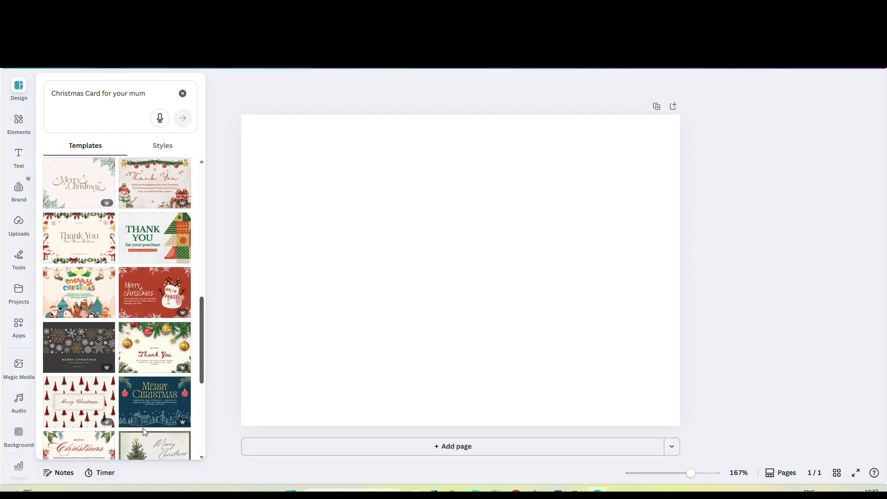
scroll(136, 411, "up", 10)
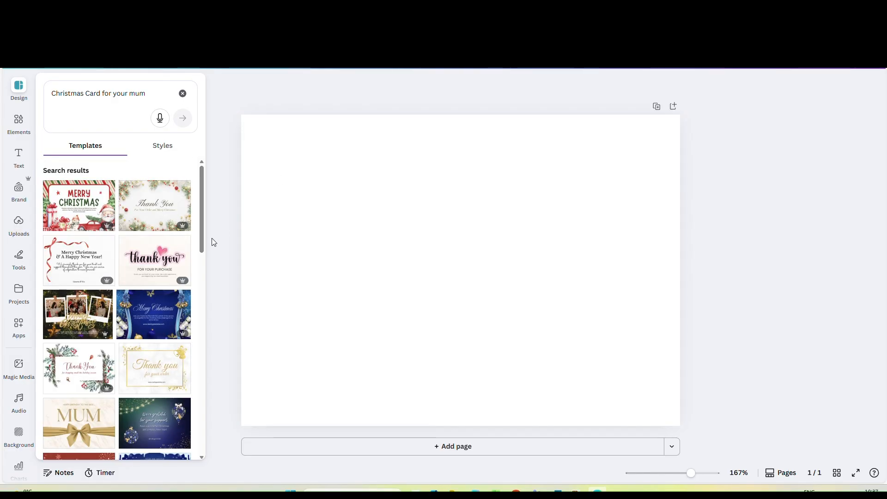
left_click_drag(206, 248, 175, 385)
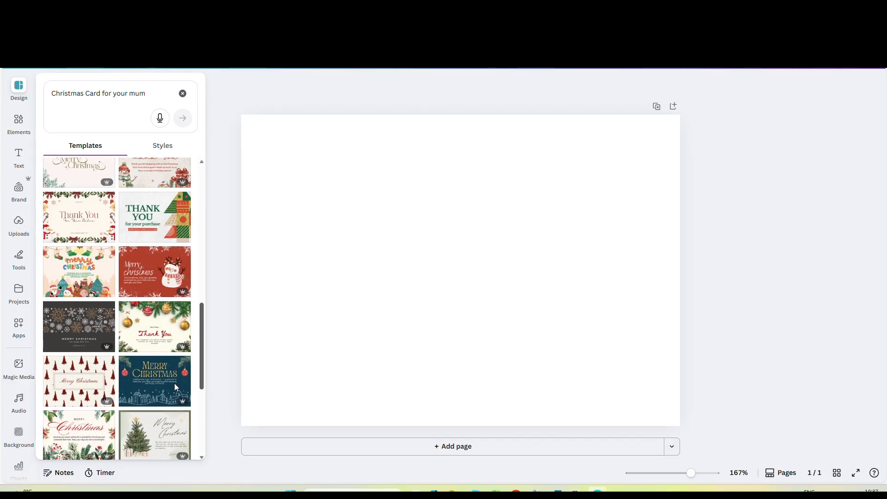
scroll(174, 387, "down", 1)
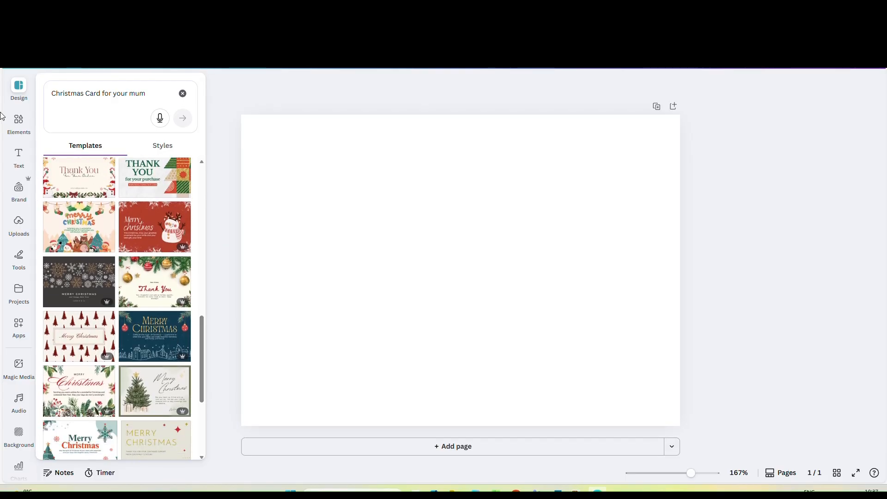
Step: Fill the blank page background with the bright red default solid colour
left_click(22, 126)
left_click(98, 82)
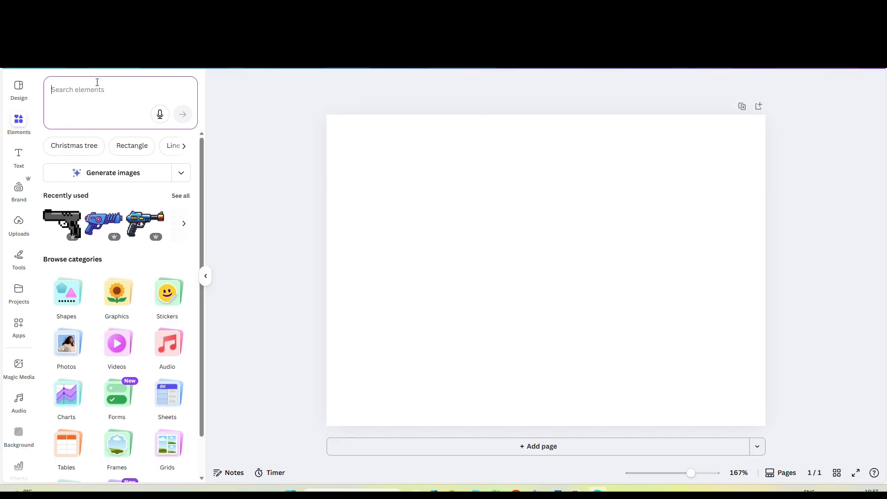
left_click(578, 276)
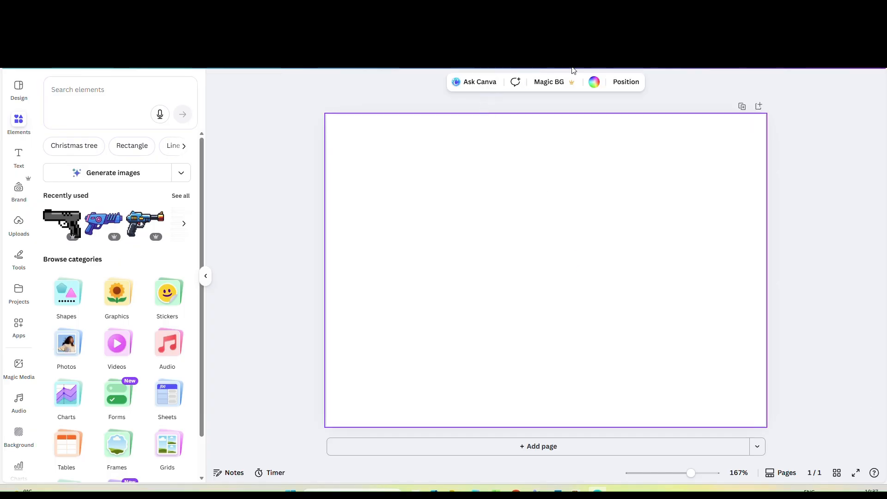
left_click(594, 82)
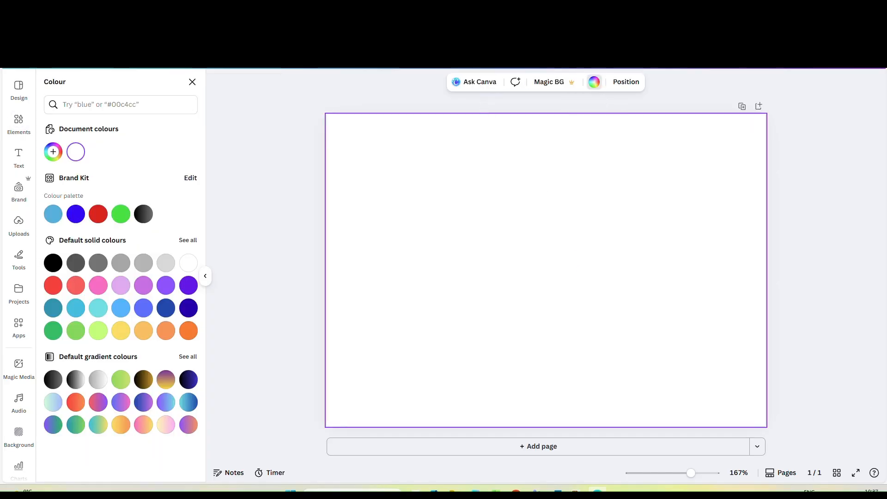
left_click(52, 286)
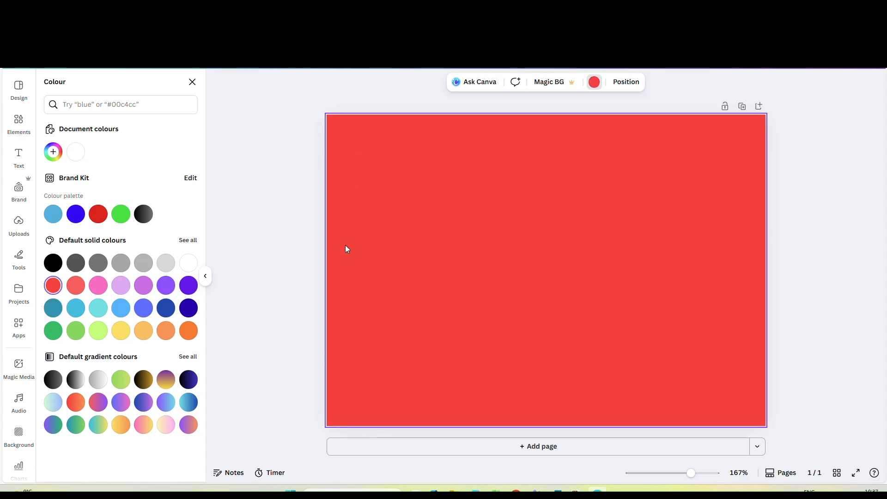
left_click(316, 278)
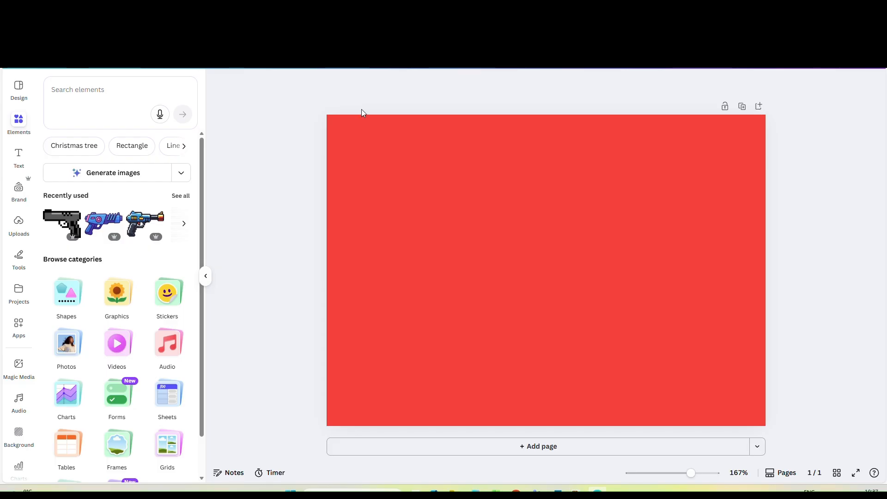
Step: Search the elements library for "white sparkles"
left_click(68, 93)
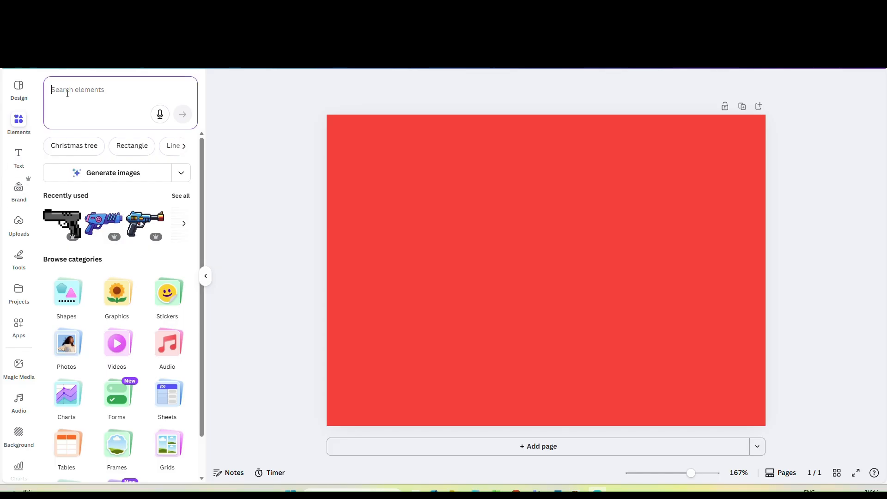
type("w")
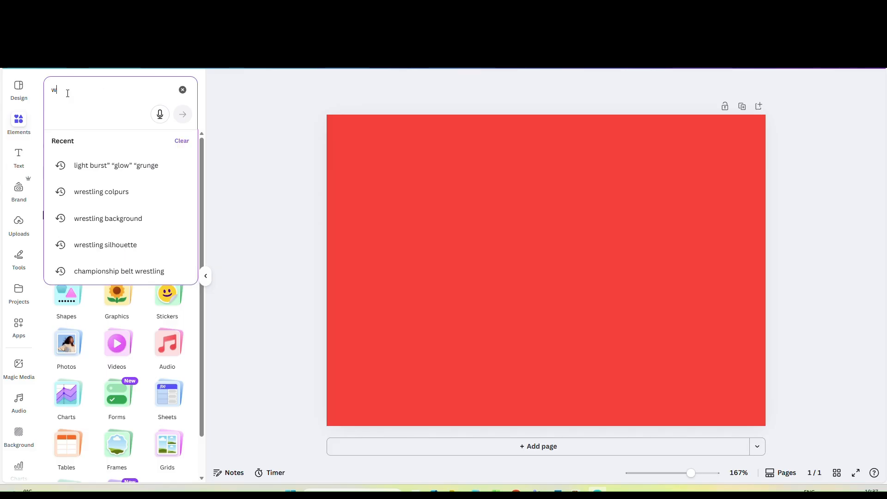
type("hite spa")
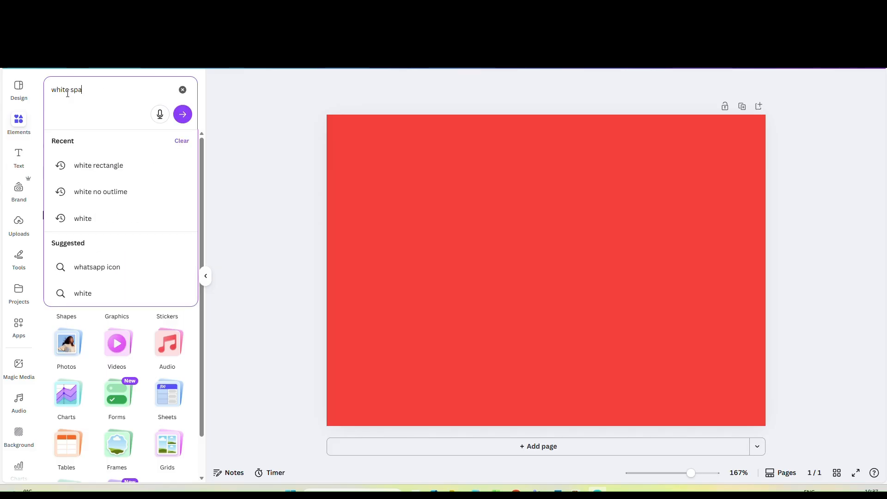
type("rkles")
key("Return")
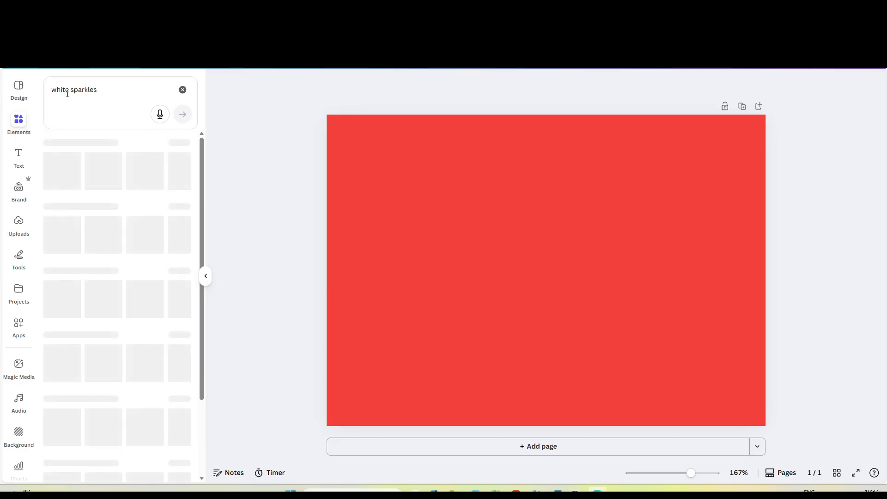
Step: Try removing the background of the white glitter photo placed on the card, and delete the photo
left_click(94, 284)
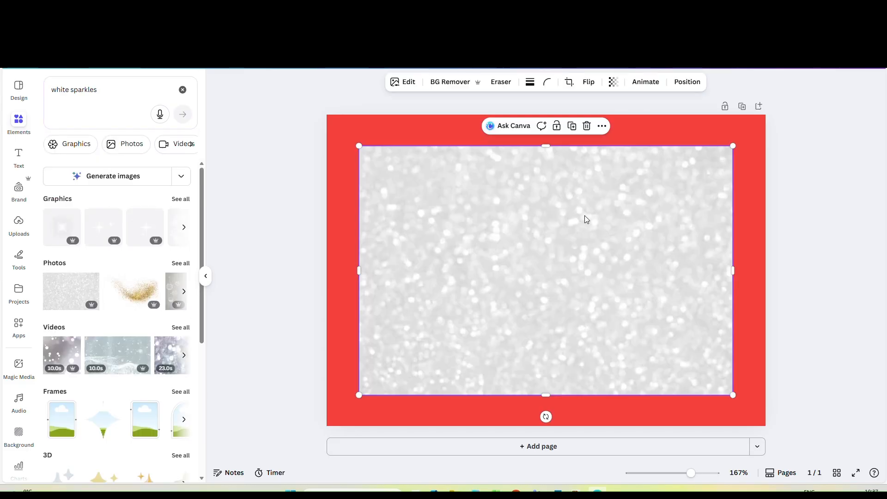
left_click(452, 89)
left_click_drag(540, 379, 532, 339)
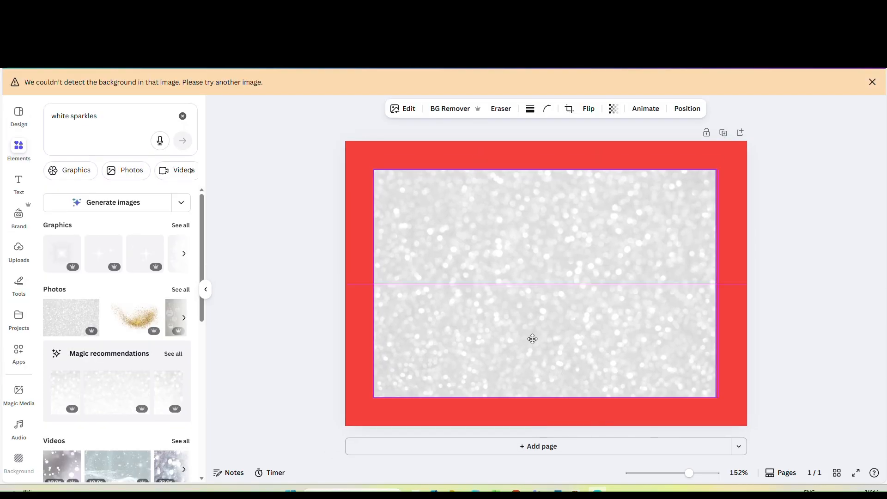
left_click_drag(532, 339, 534, 336)
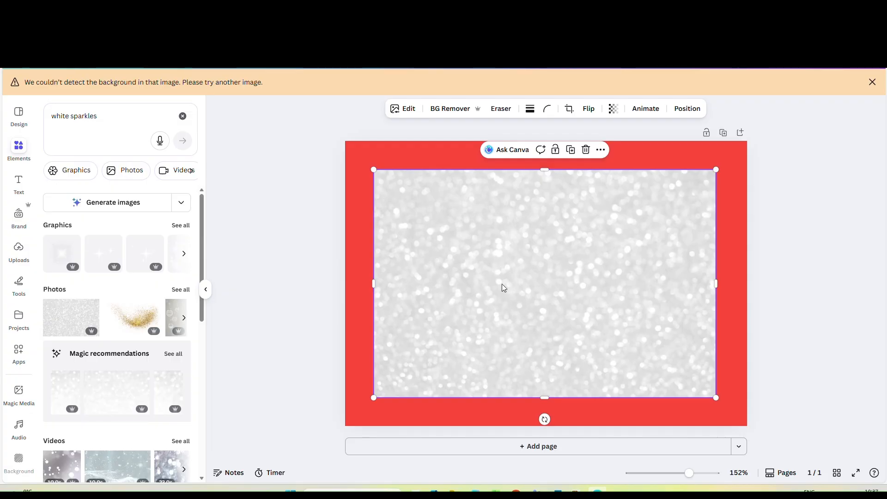
key("Delete")
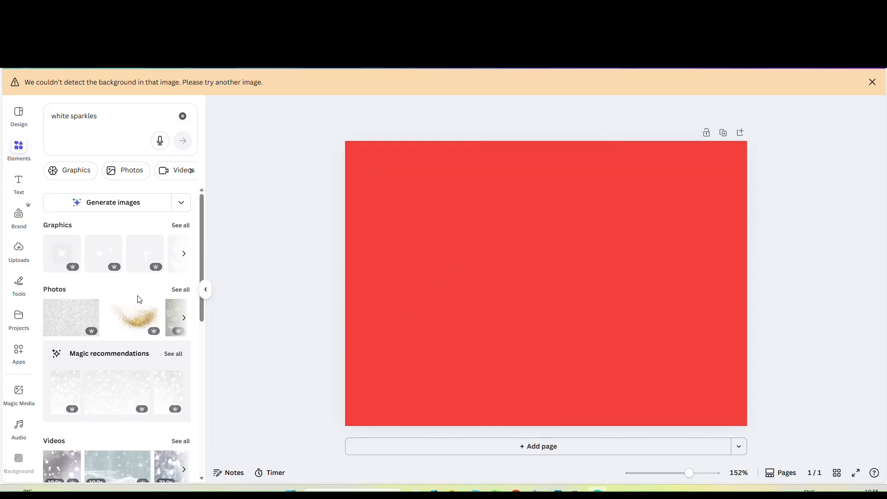
Step: Add the transparent white speckle graphic to the card and stretch it to cover the whole red page
left_click(182, 254)
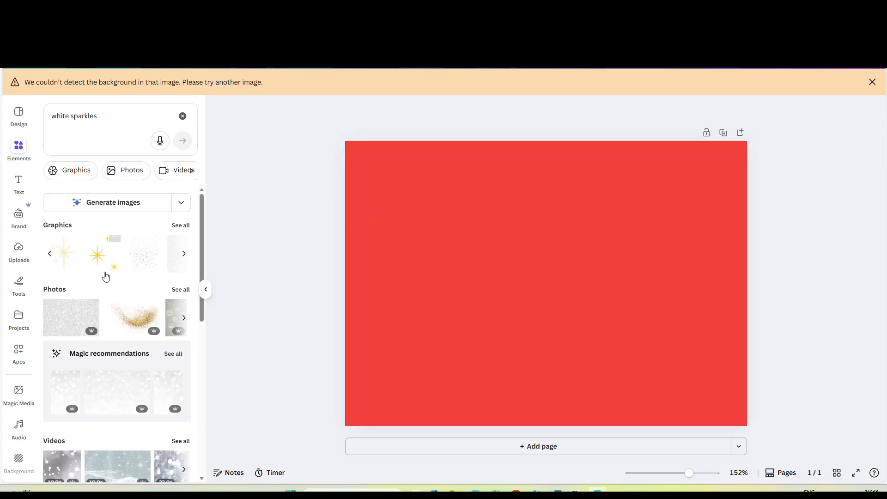
left_click(163, 247)
left_click_drag(601, 253, 573, 261)
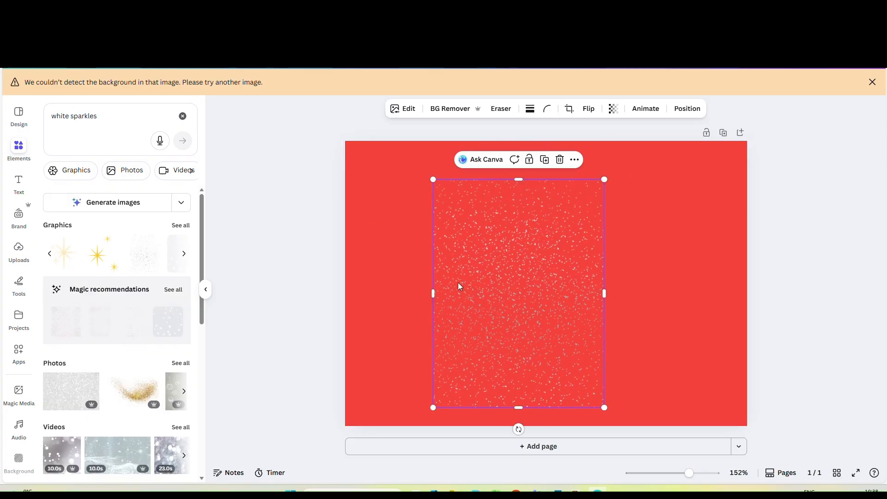
left_click_drag(428, 287, 247, 287)
left_click_drag(497, 264, 544, 226)
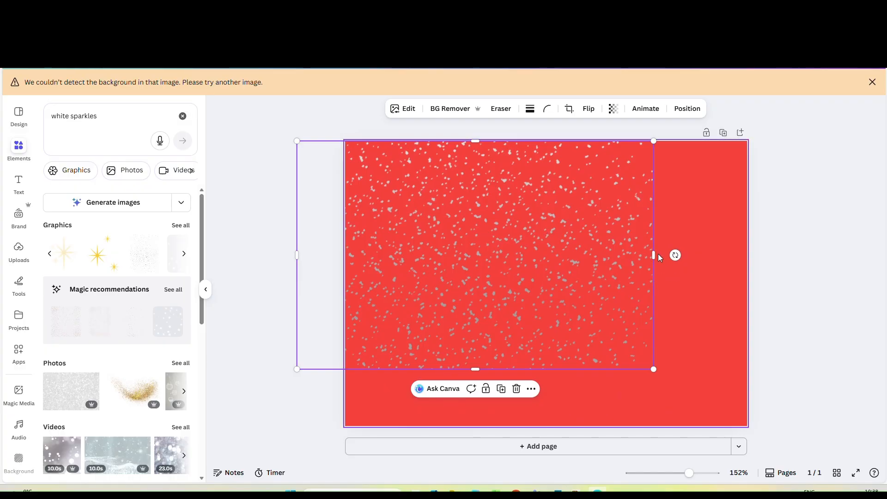
left_click_drag(656, 254, 849, 255)
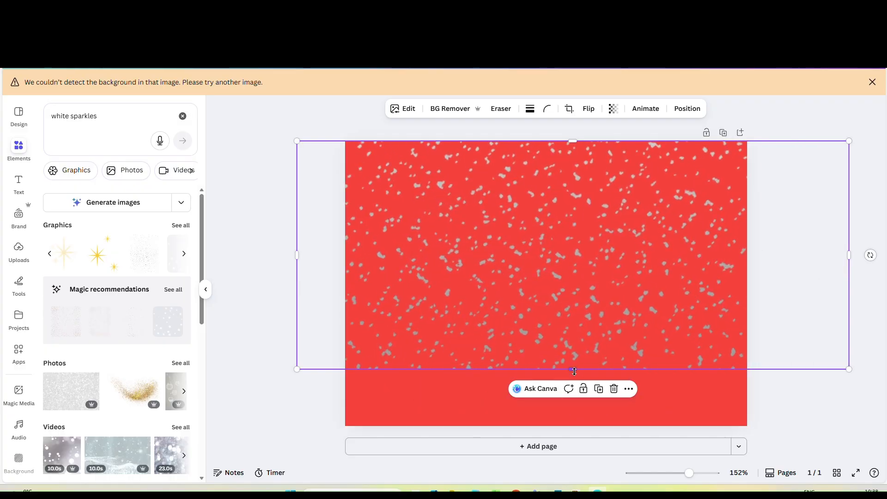
left_click_drag(574, 371, 549, 440)
Step: Replace the page background with the stretched speckle graphic
right_click(551, 441)
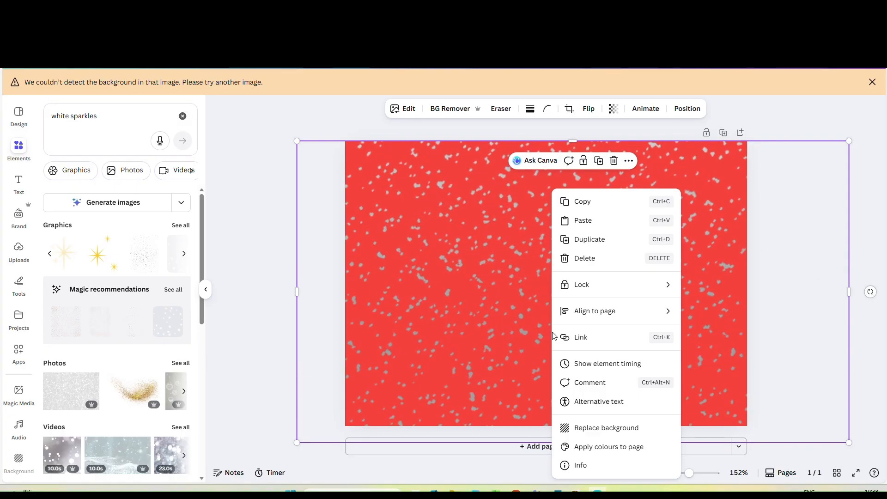
left_click(599, 427)
left_click(236, 379)
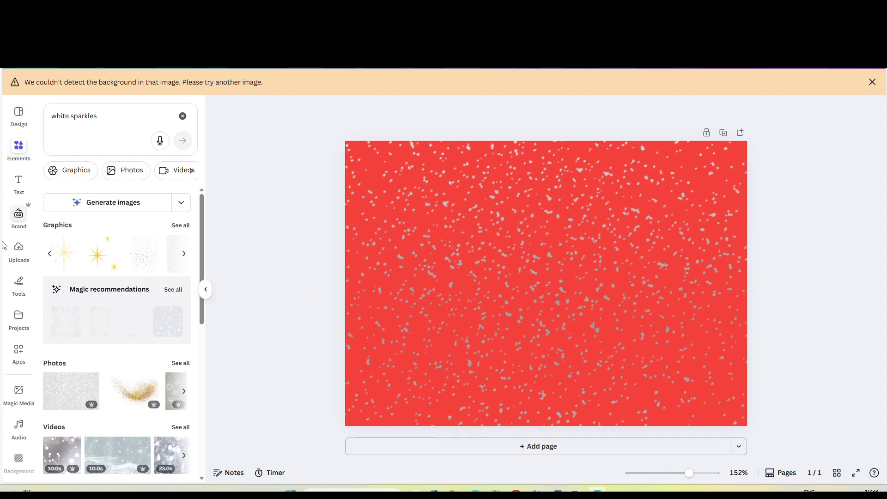
Step: Add a heading to the card reading "MERRY CHRISTMAS!"
left_click(18, 181)
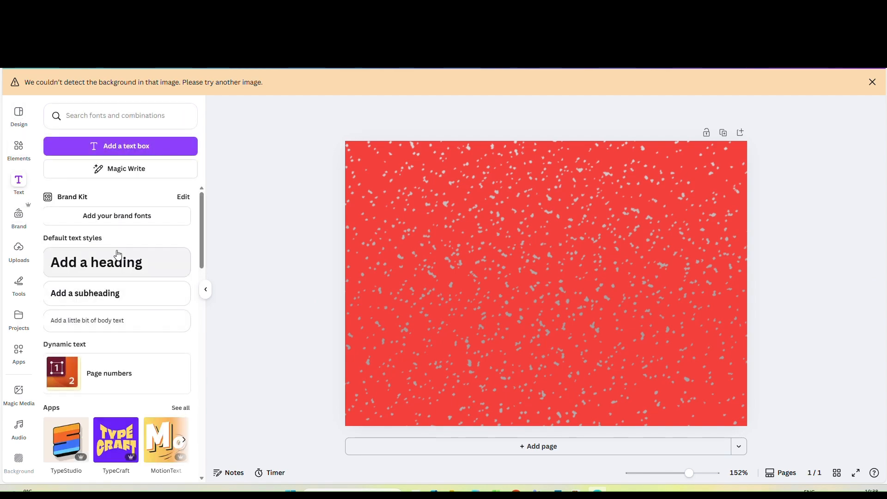
left_click(118, 271)
type("H")
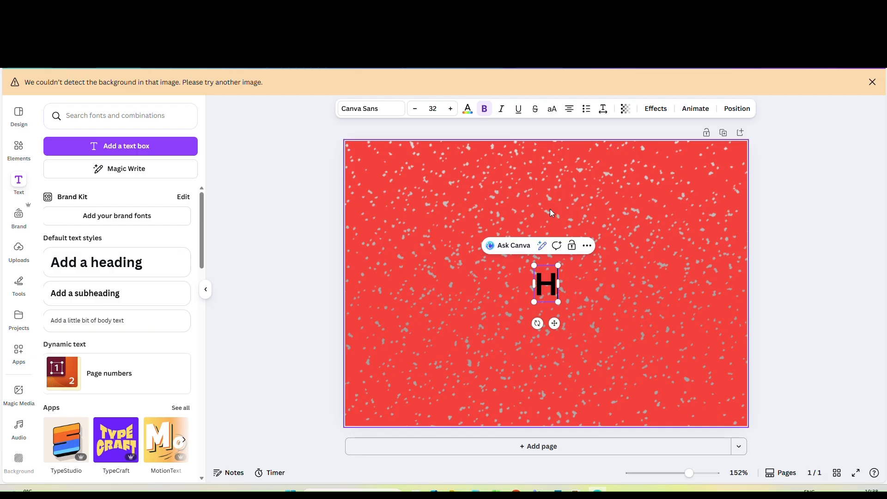
type("AP")
key("BackSpace")
key("BackSpace")
key("BackSpace")
type("ME")
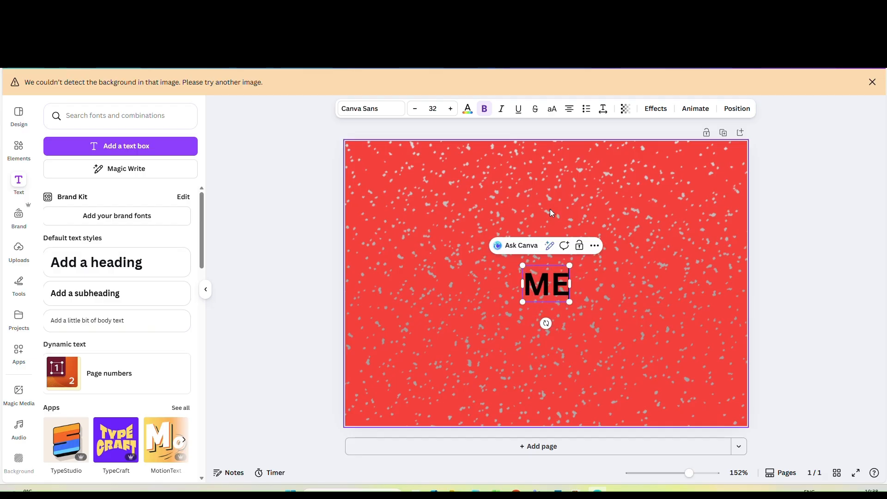
type("RRY CHRISTM")
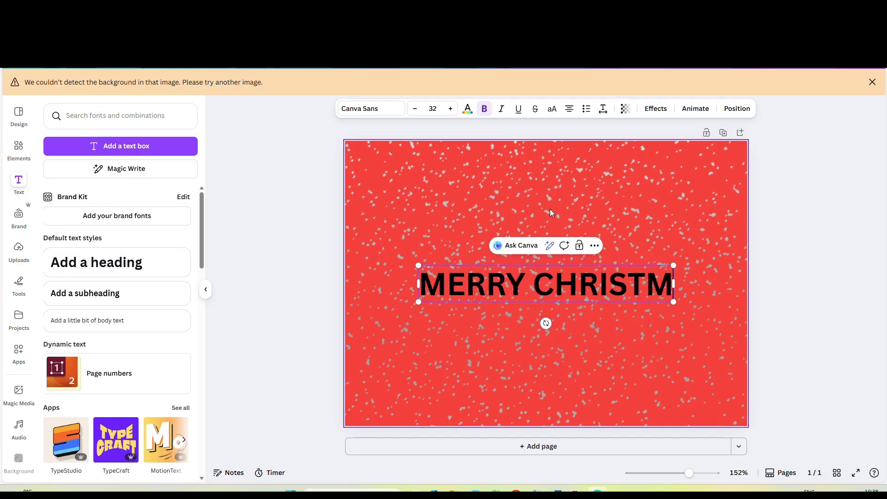
type("S!")
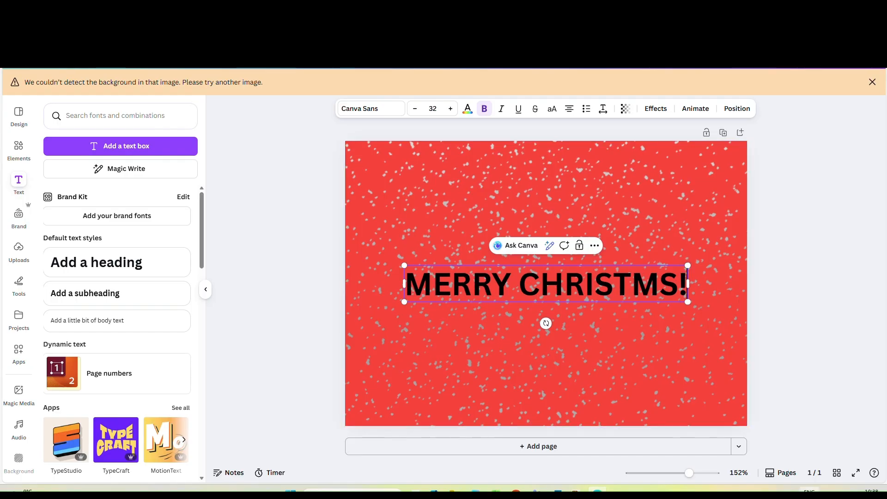
left_click(660, 280)
type("A")
left_click(830, 312)
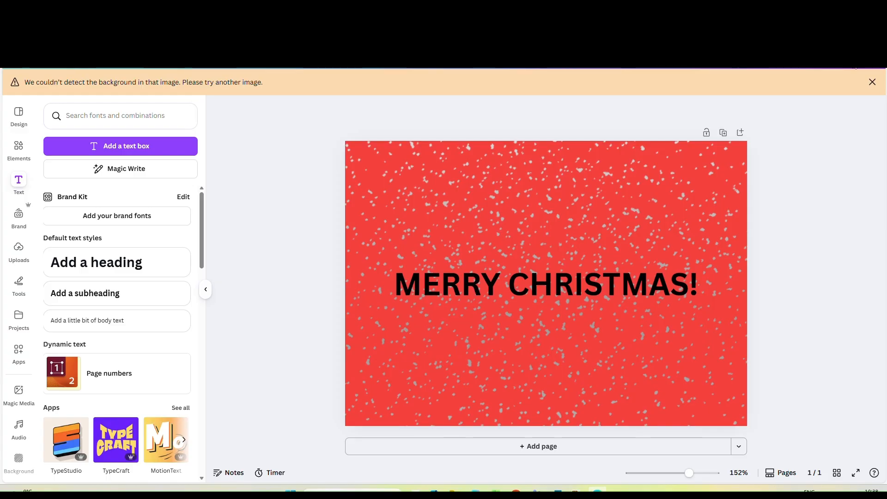
Step: Move the heading to the upper part of the card and try the Bisdak display font on it
left_click_drag(464, 291, 471, 195)
left_click(370, 110)
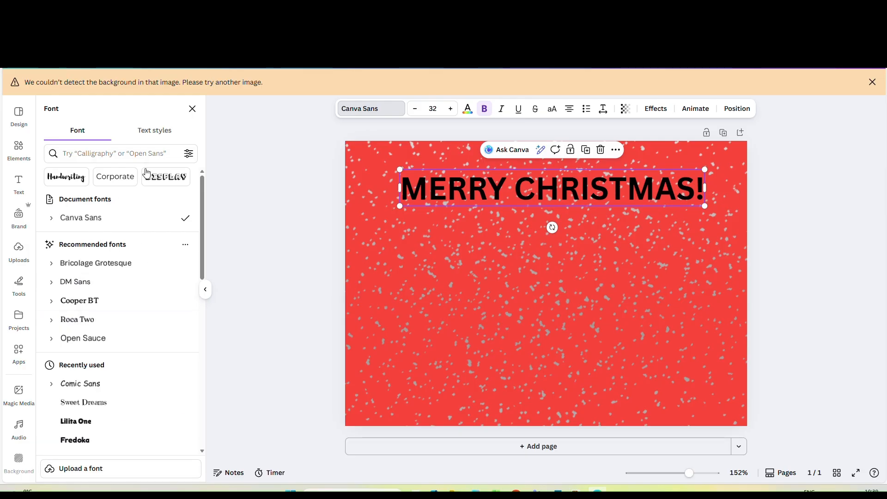
left_click(152, 179)
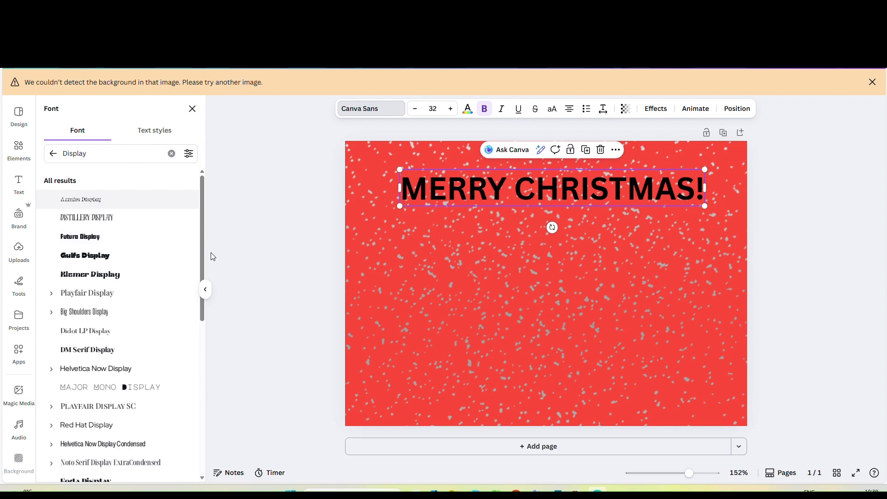
left_click_drag(202, 272, 187, 490)
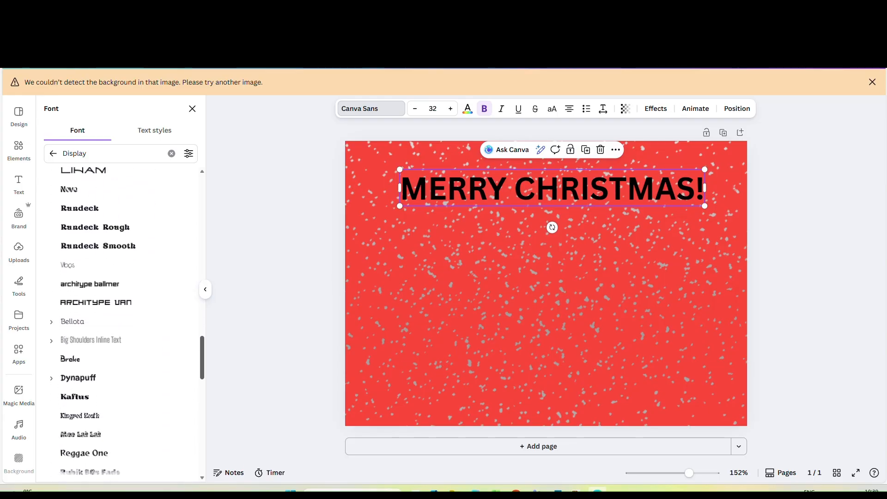
scroll(198, 392, "down", 5)
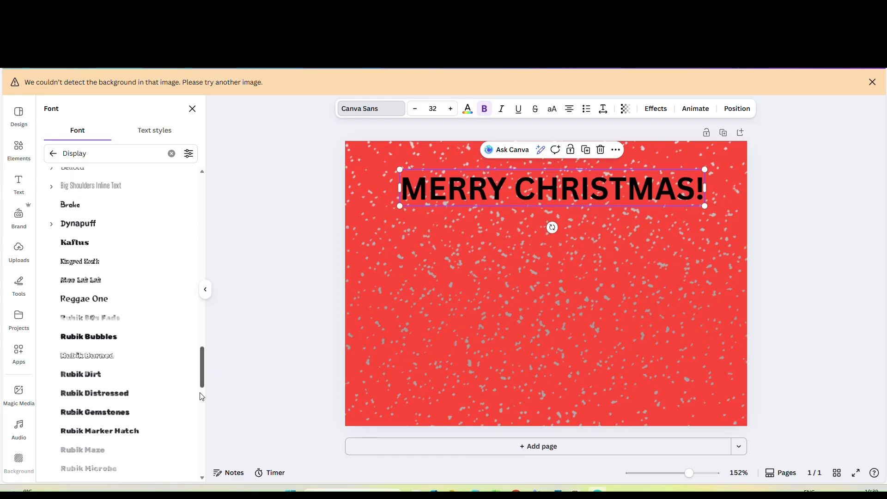
scroll(201, 406, "down", 5)
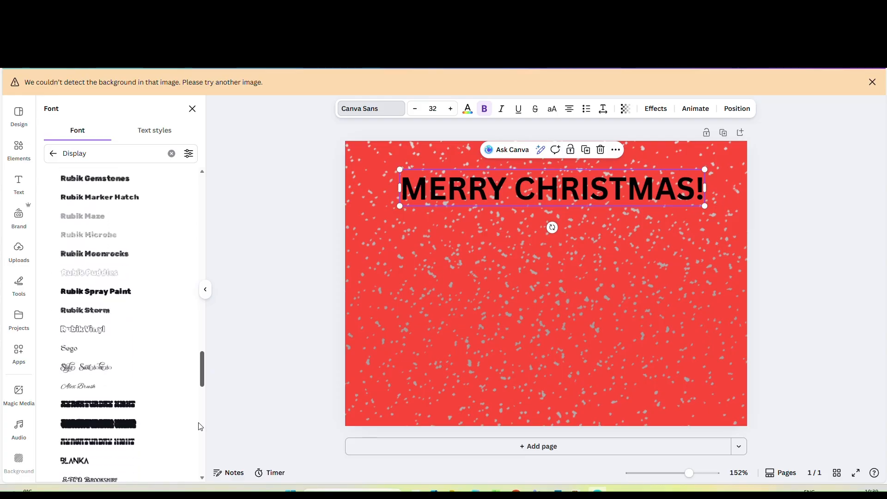
scroll(201, 435, "down", 4)
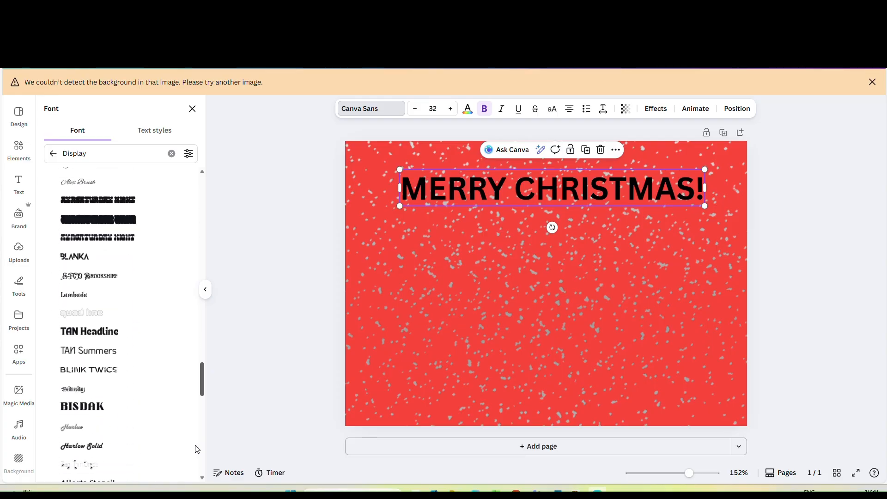
scroll(196, 449, "up", 1)
left_click(185, 441)
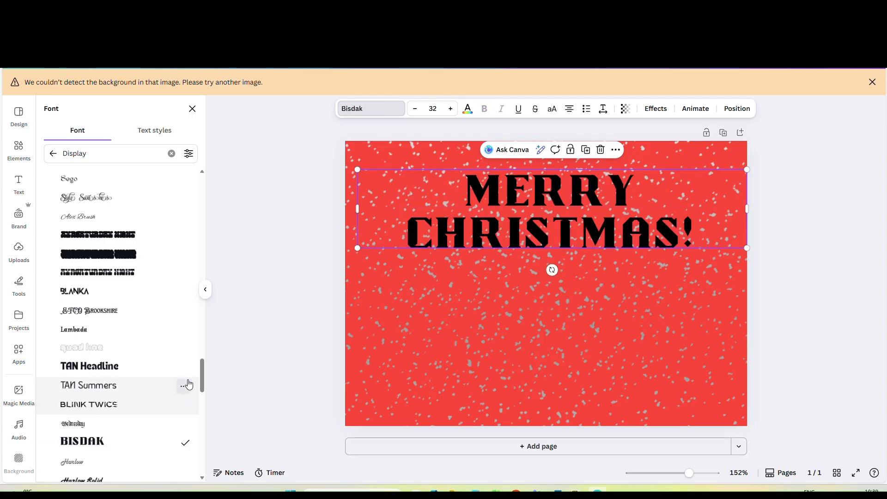
Step: Change the heading's font to Lucidity Psych Outline
scroll(201, 379, "down", 1)
scroll(194, 405, "down", 10)
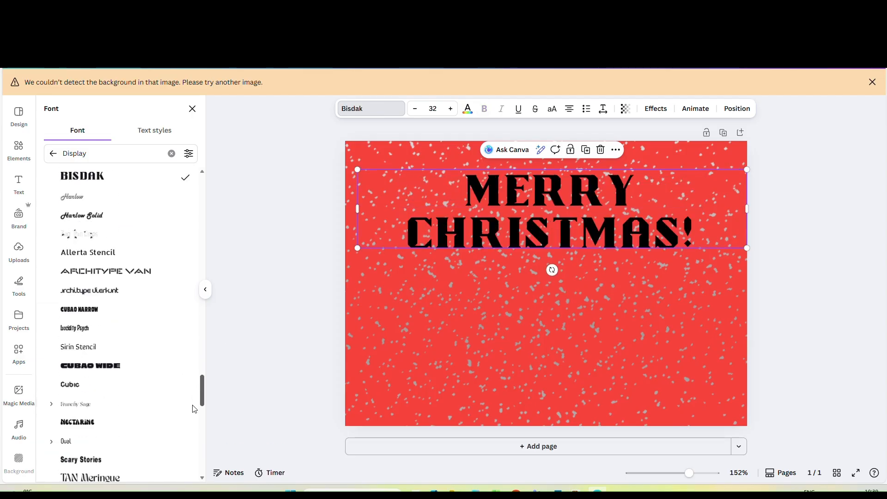
left_click(184, 431)
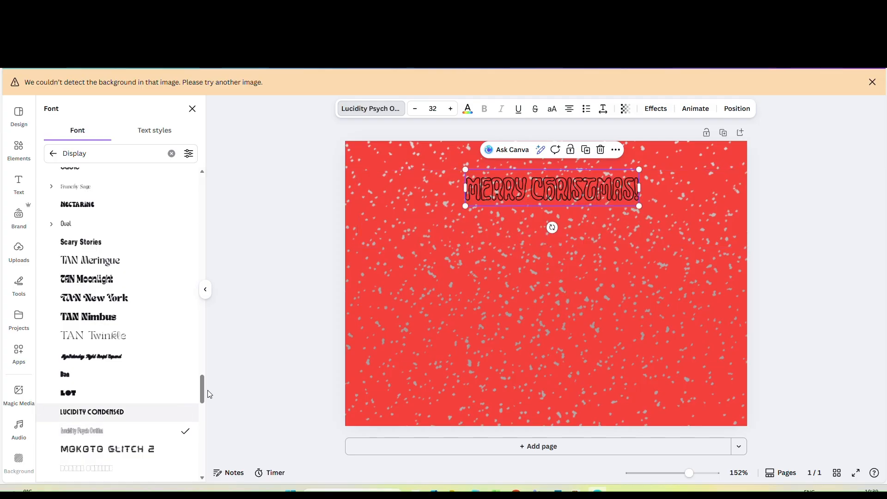
key("Escape")
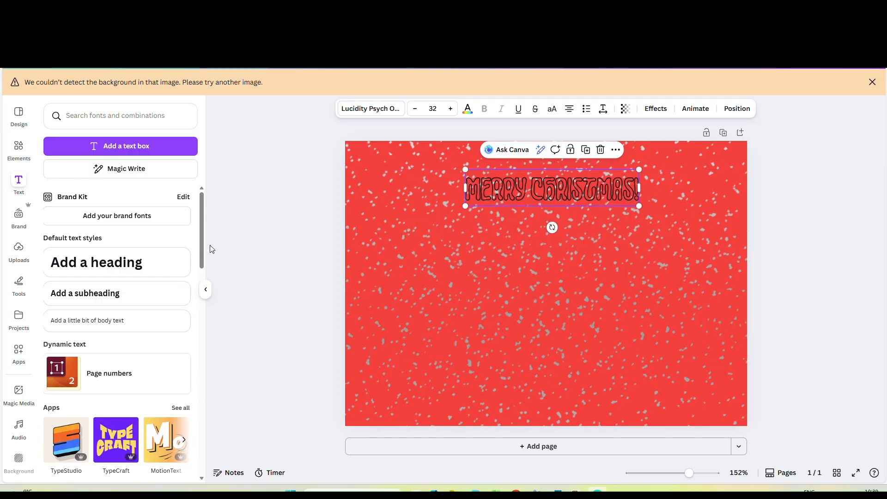
Step: Set the heading's text colour to white
left_click(468, 109)
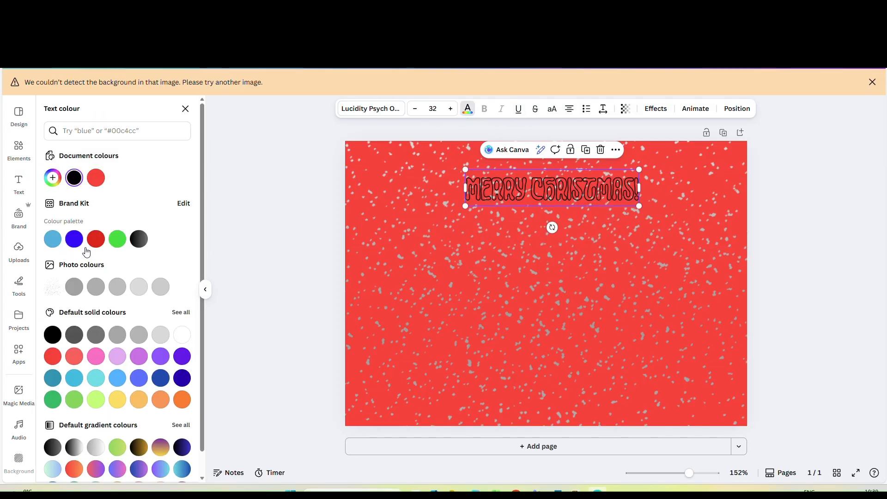
left_click(184, 336)
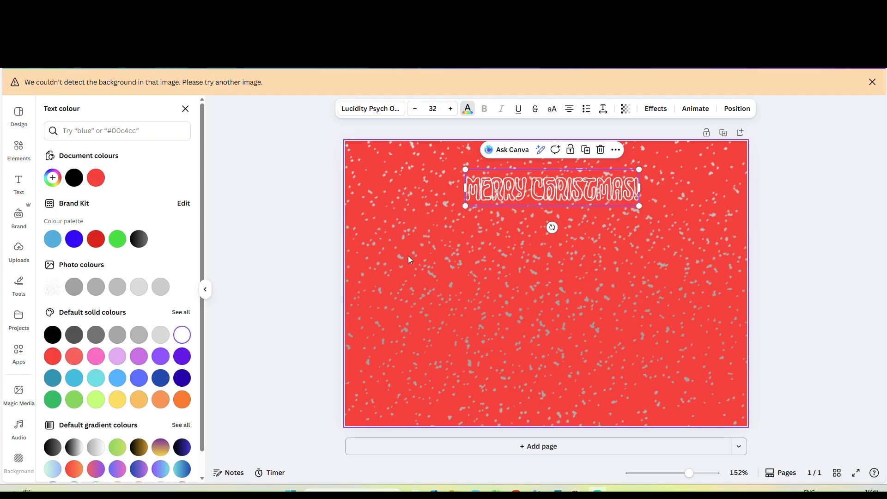
left_click(325, 237)
Step: Enlarge the heading to about size 54 and centre it across the upper part of the card
left_click(505, 185)
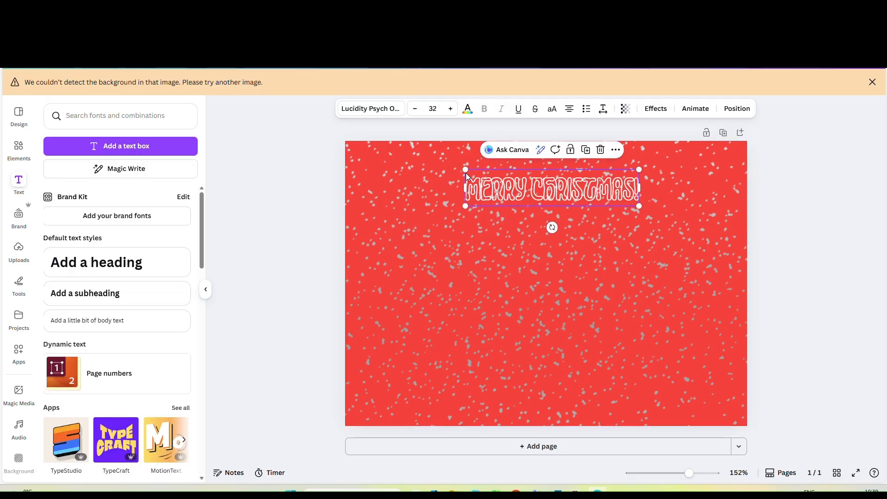
left_click_drag(466, 170, 340, 158)
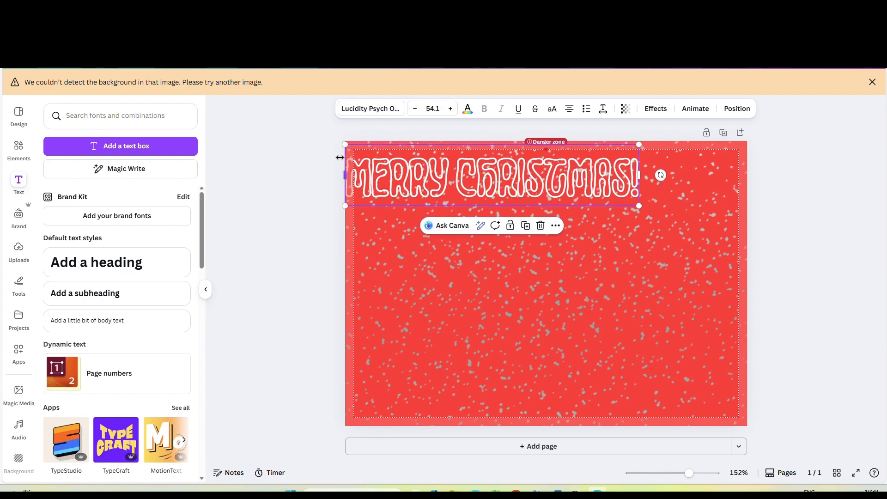
left_click_drag(421, 157, 473, 162)
left_click(808, 198)
Step: Add a text box reading "mum", enlarge it to about size 88 and place it below the heading
mouse_move(598, 490)
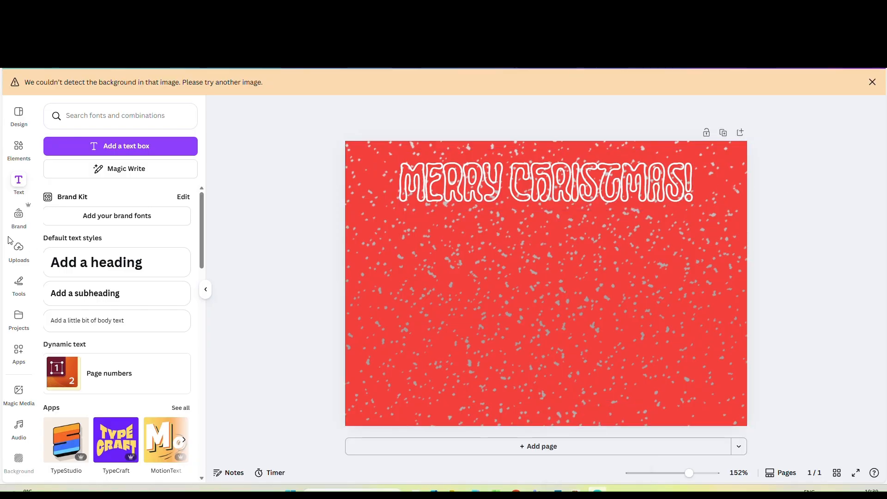
left_click(144, 146)
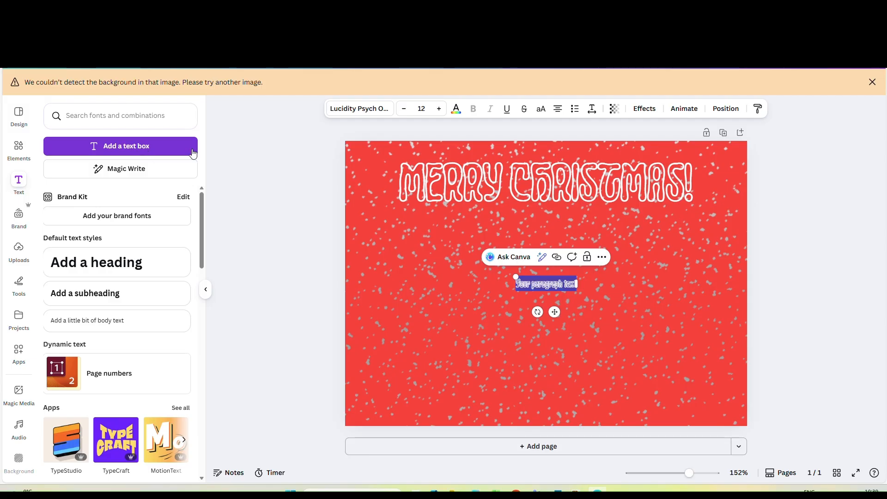
key("BackSpace")
type("mum")
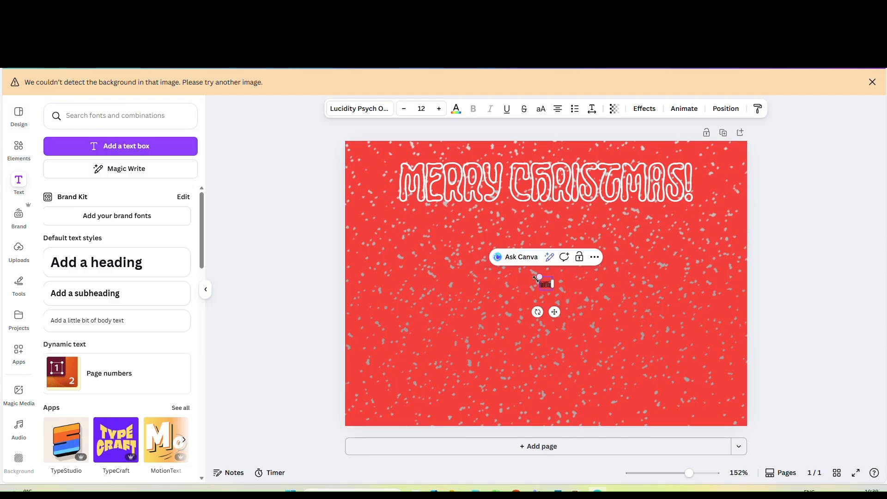
left_click_drag(529, 278, 456, 189)
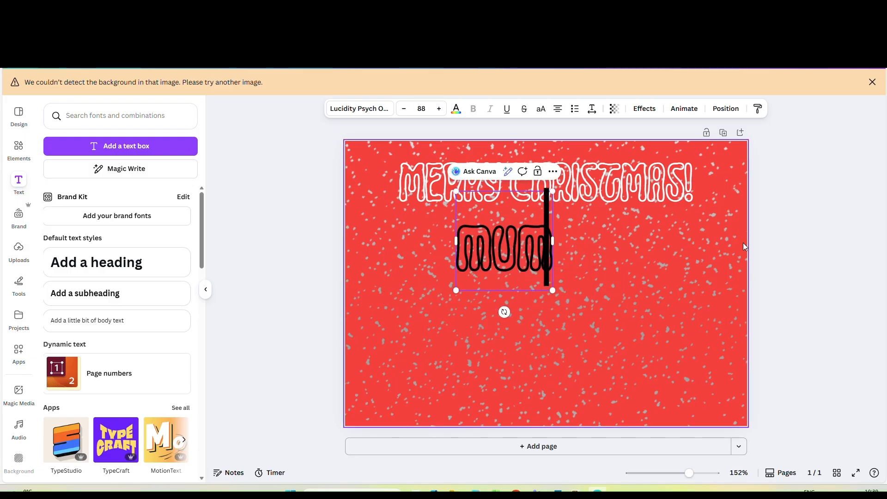
left_click_drag(553, 254, 585, 242)
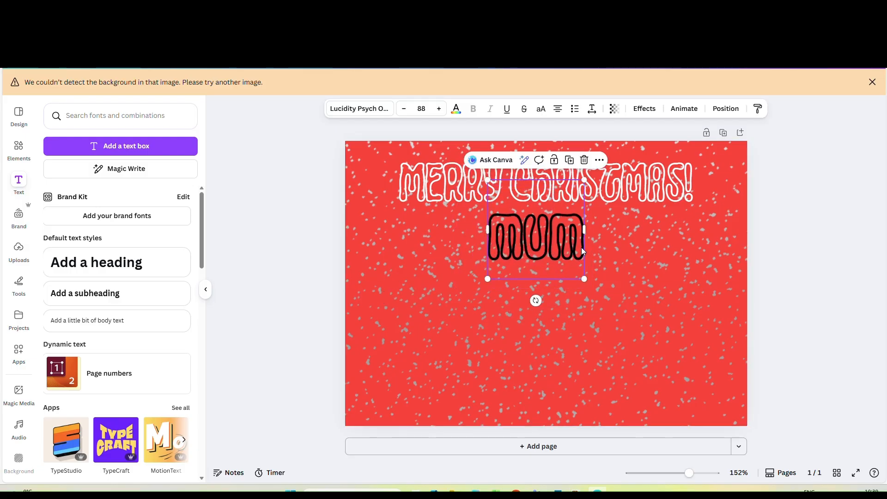
Step: Set the "mum" text's colour to white
left_click(456, 109)
left_click(117, 177)
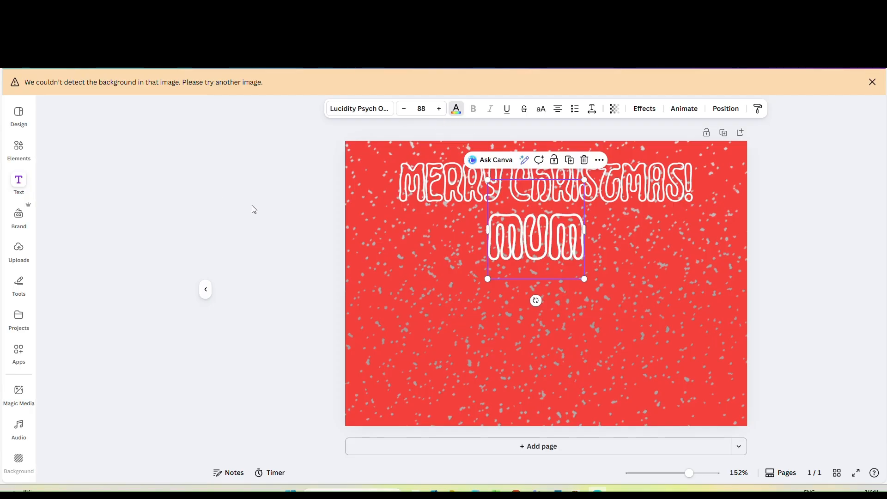
left_click(267, 222)
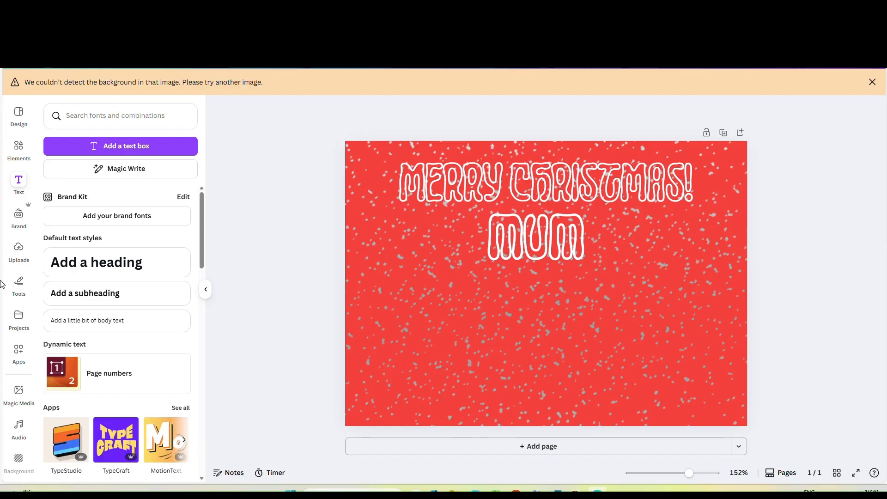
left_click(470, 200)
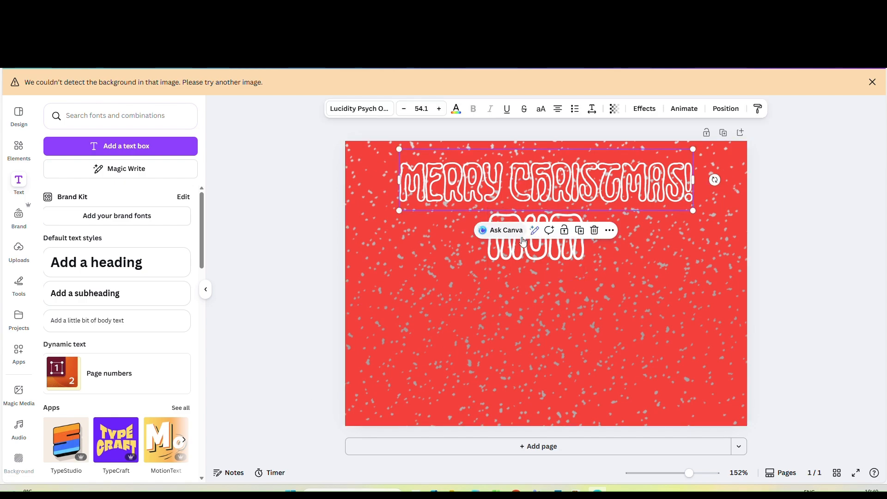
left_click(513, 215)
left_click(264, 293)
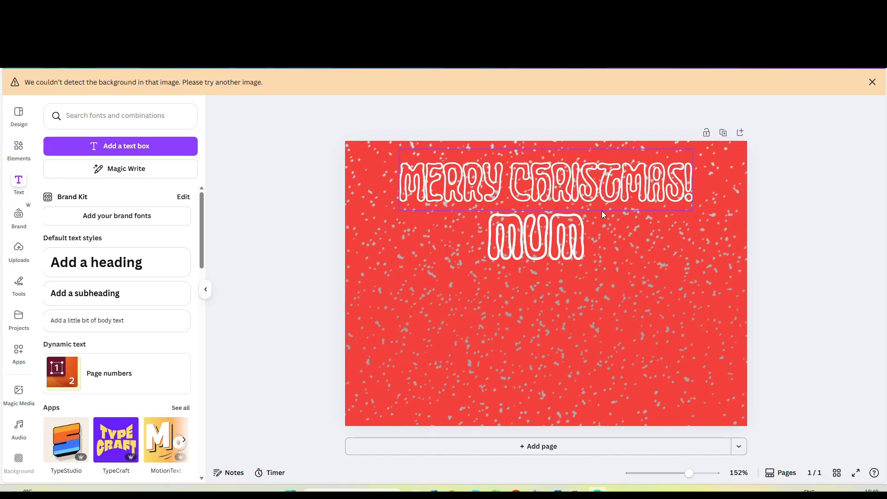
Step: Nudge the "mum" text slightly up and left, closer to the heading
left_click(582, 233)
left_click_drag(582, 233, 580, 230)
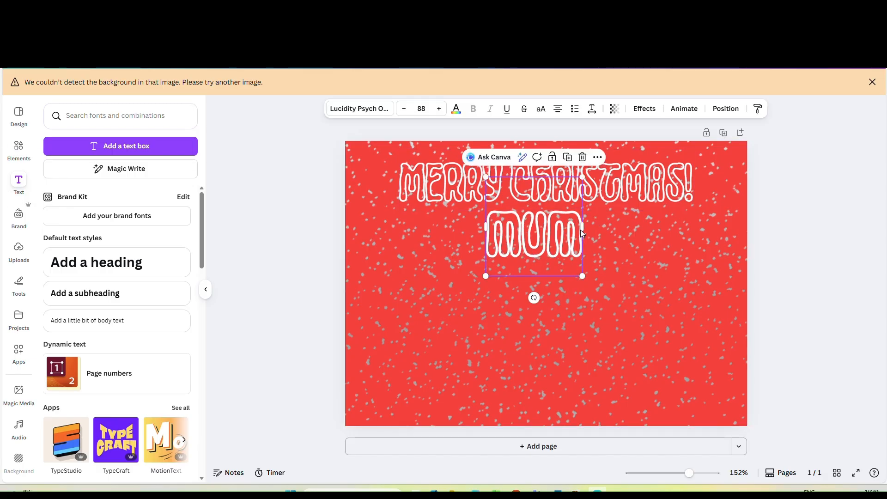
left_click(279, 344)
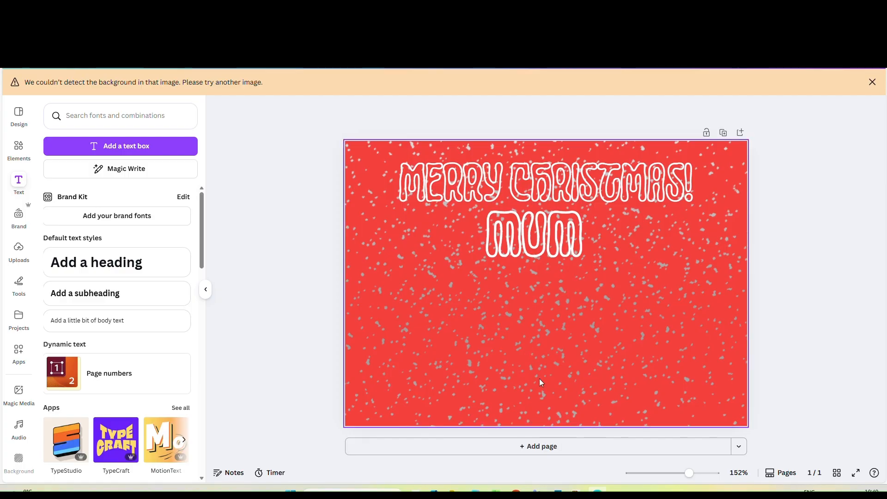
Step: Search the elements library for "santa hats"
left_click(19, 147)
left_click(89, 126)
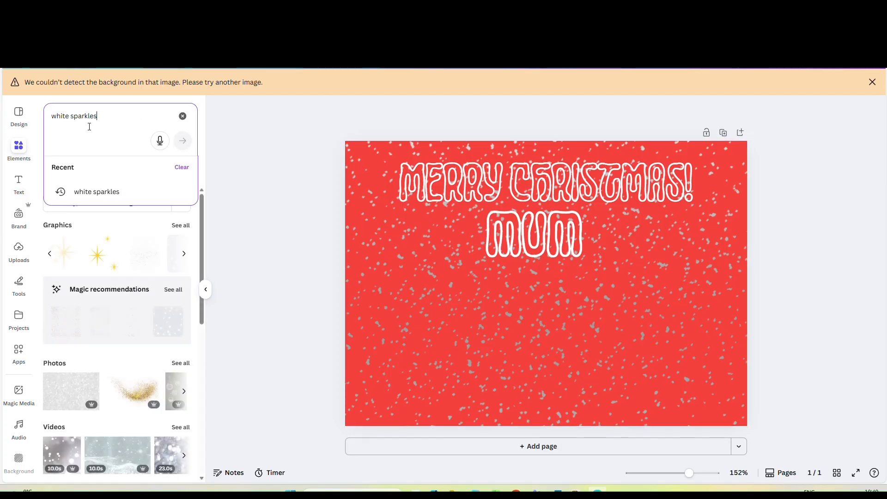
key("ctrl+a")
type("sant")
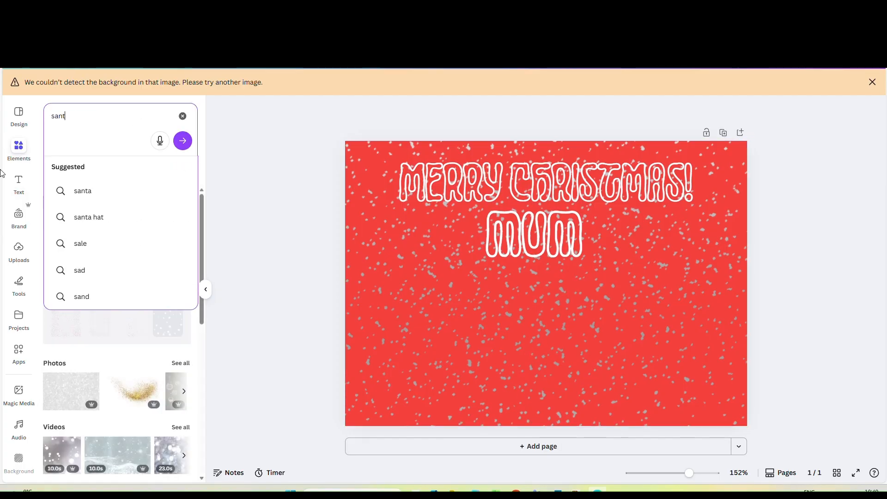
type("a hats")
key("Return")
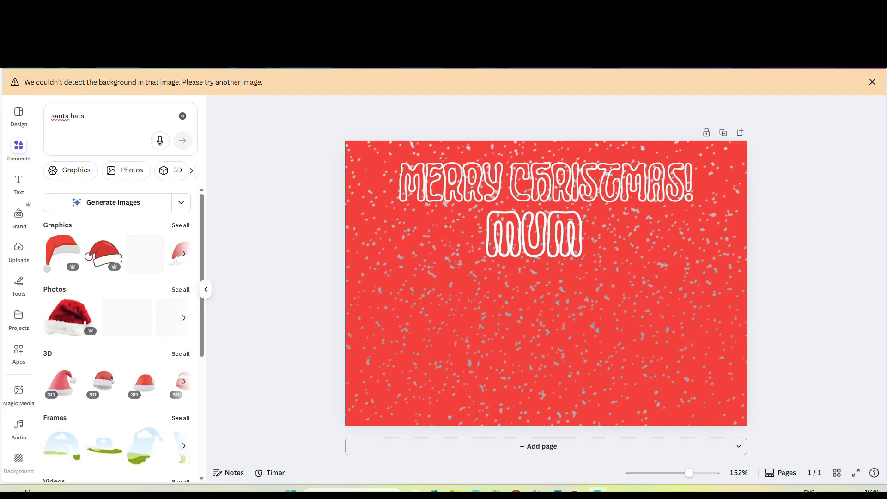
Step: Add the outlined cartoon Santa hat graphic to the card and place it in the lower-left area
left_click(110, 244)
left_click_drag(622, 334, 509, 348)
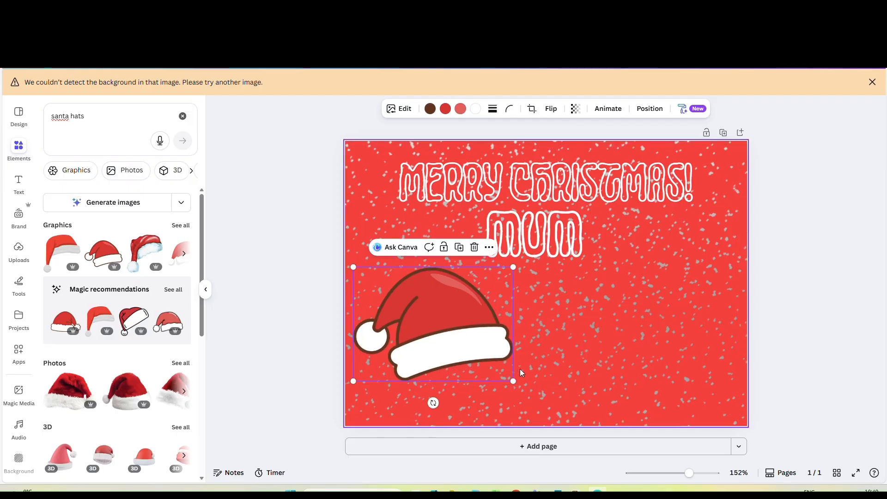
Step: Shrink the Santa hat on the card's left side and add a second, slightly rotated hat on the card's right side below the greeting
left_click_drag(513, 381, 439, 327)
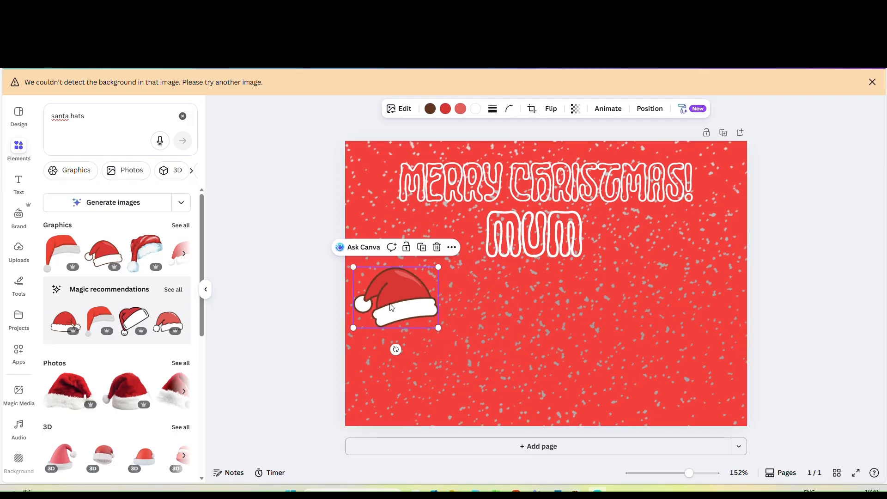
left_click_drag(390, 311, 412, 290)
left_click(106, 250)
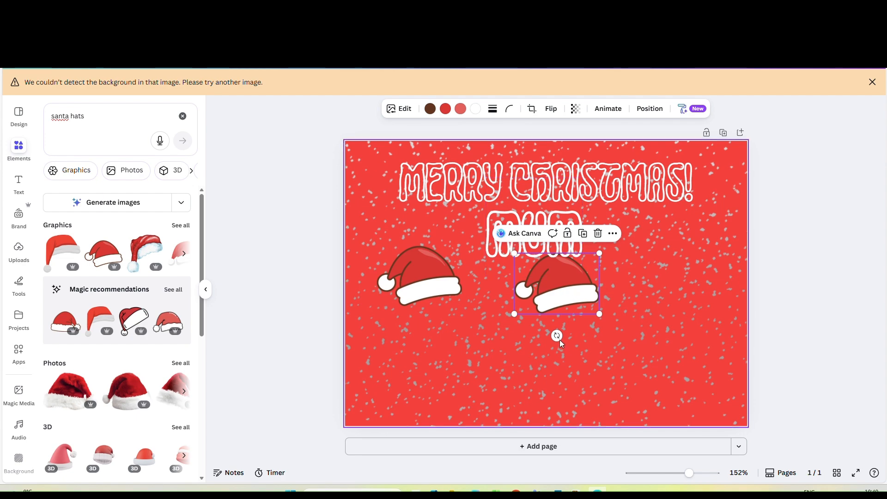
mouse_move(557, 335)
left_mouse_down()
mouse_move(571, 336)
mouse_move(590, 232)
mouse_move(536, 213)
mouse_move(554, 221)
mouse_move(440, 264)
mouse_move(527, 347)
mouse_move(561, 324)
mouse_move(552, 333)
left_mouse_up()
left_click_drag(557, 283, 678, 262)
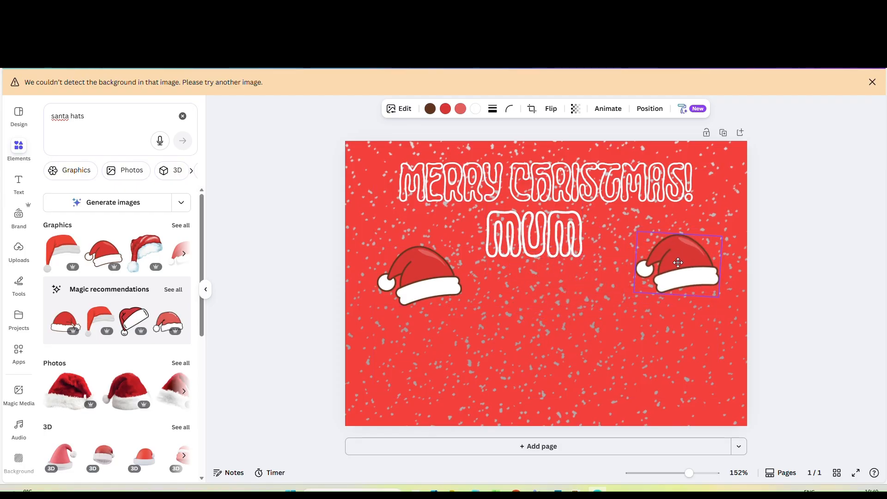
Step: Add two more of the same Santa hats, one beneath each existing hat in the card's lower-left and lower-right areas
left_click(113, 247)
left_click_drag(508, 307, 395, 370)
left_click(113, 248)
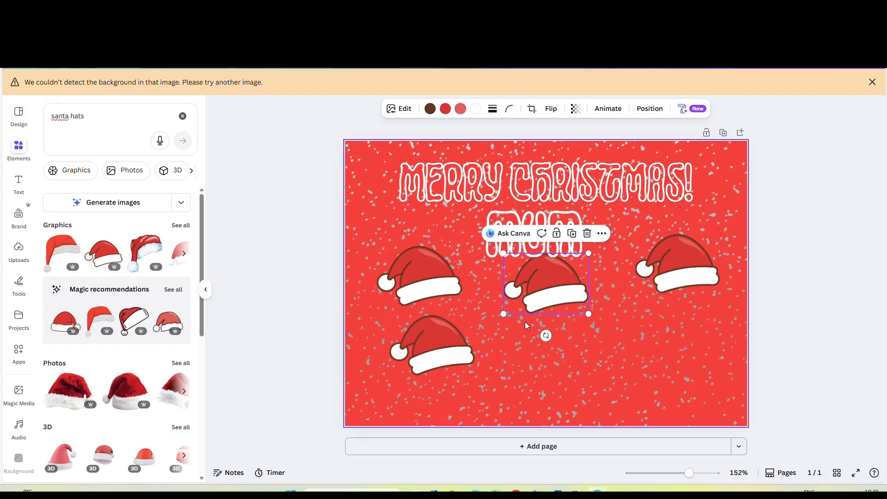
left_click_drag(535, 313, 667, 370)
left_click(843, 347)
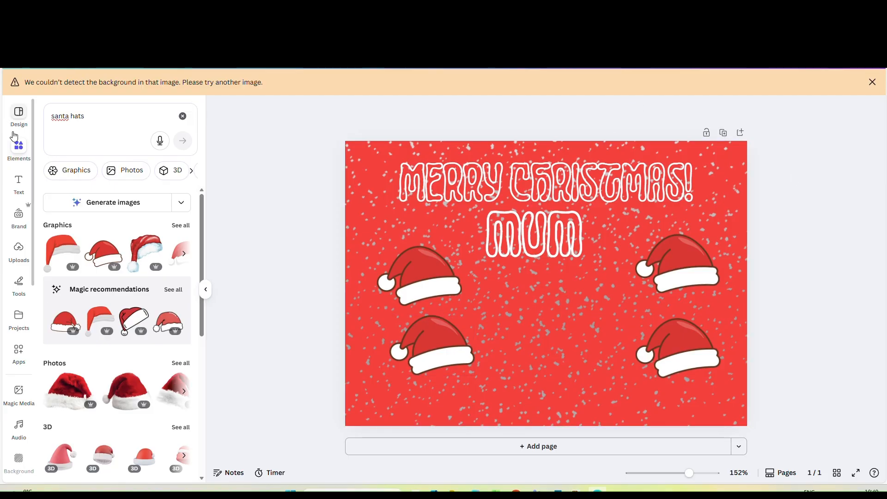
Step: Search the elements library for "santa"
left_click_drag(103, 115, 31, 139)
type("s")
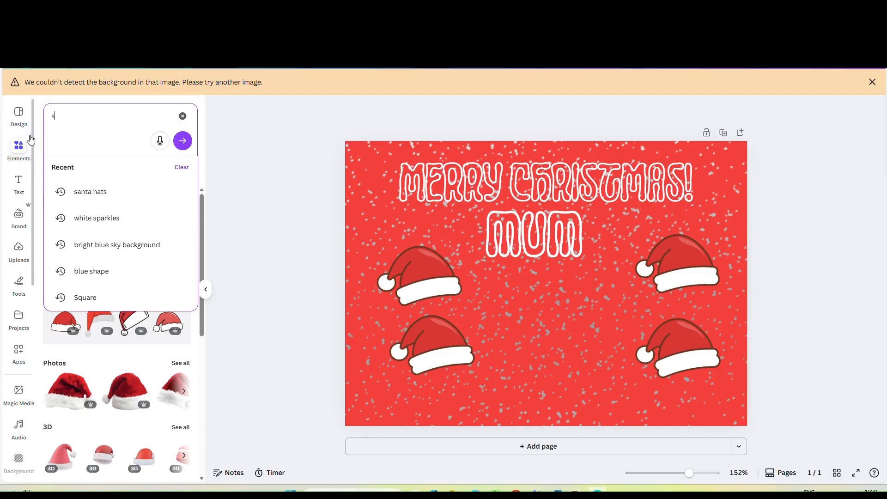
type("anta")
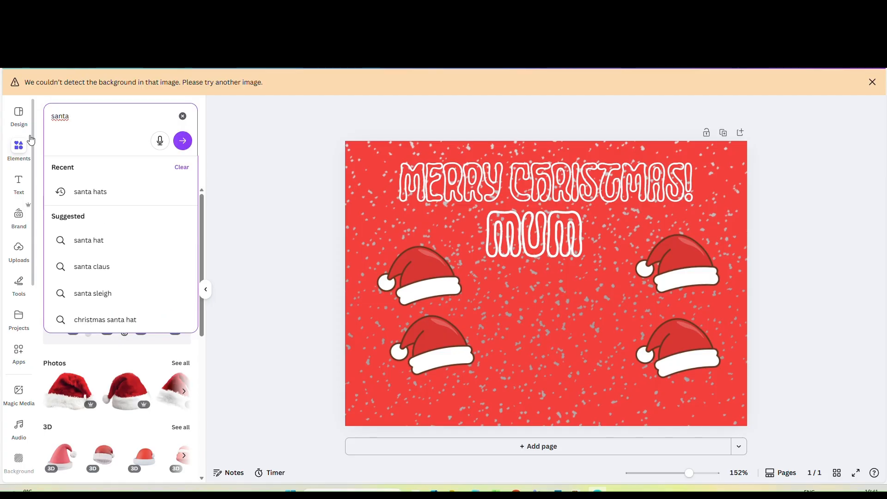
key("Return")
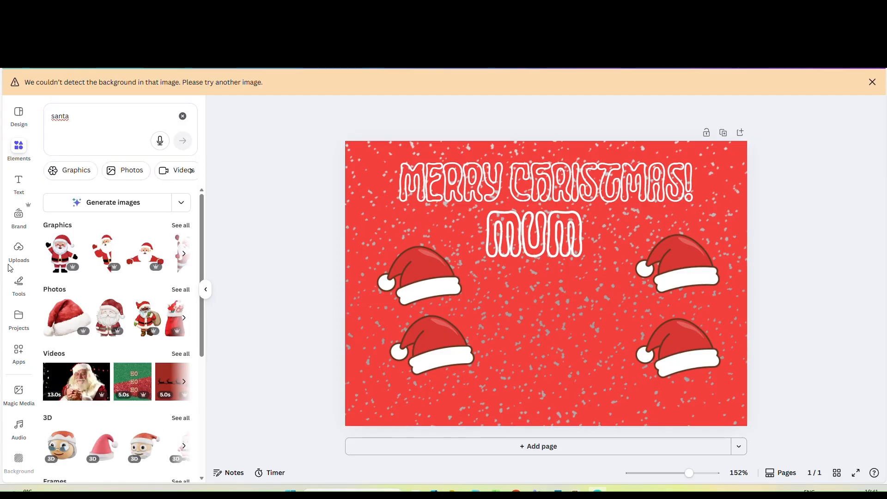
Step: Add the waving full-body Santa graphic, place it in the card's centre below "mum" and enlarge it slightly
left_click(61, 253)
left_click_drag(563, 326, 563, 361)
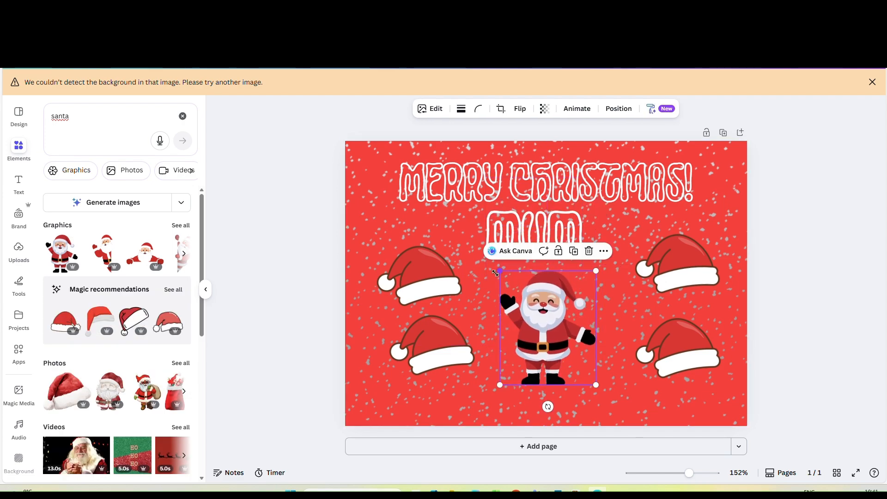
left_click_drag(495, 273, 493, 271)
left_click(885, 290)
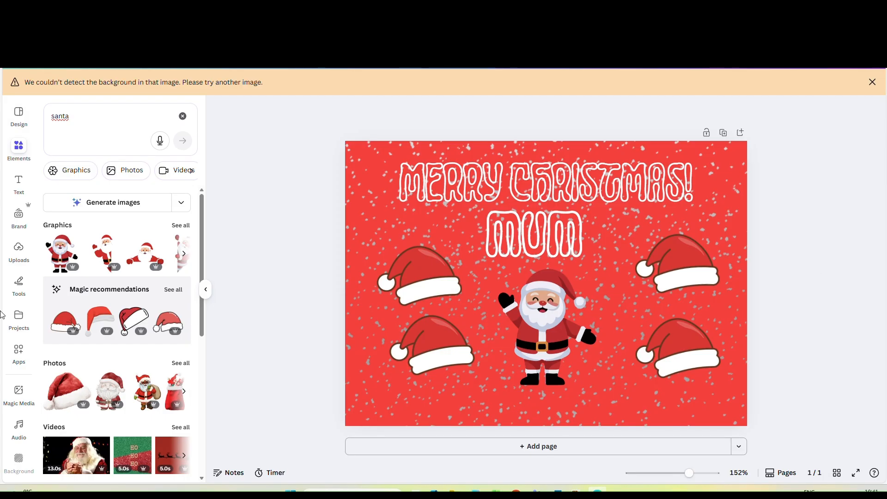
Step: Add a heading text box reading "FROM SON" to the card
left_click(10, 191)
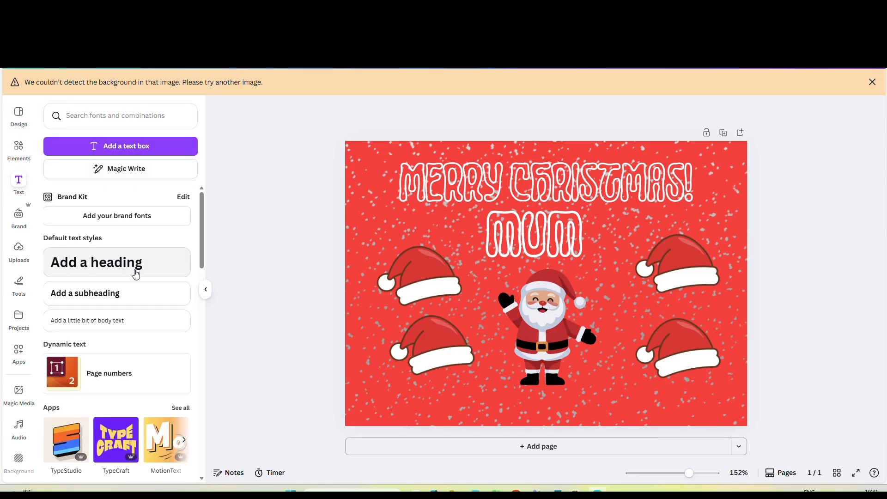
left_click(135, 268)
type("FROM")
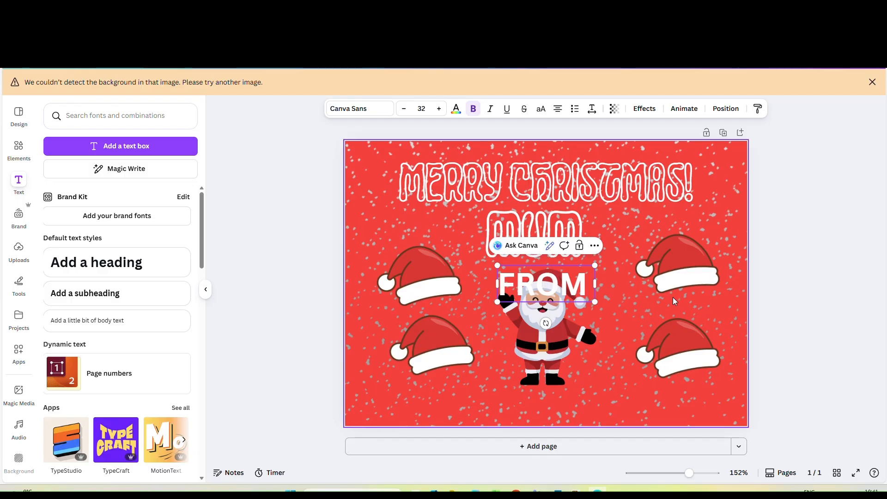
type("SOM")
key("BackSpace")
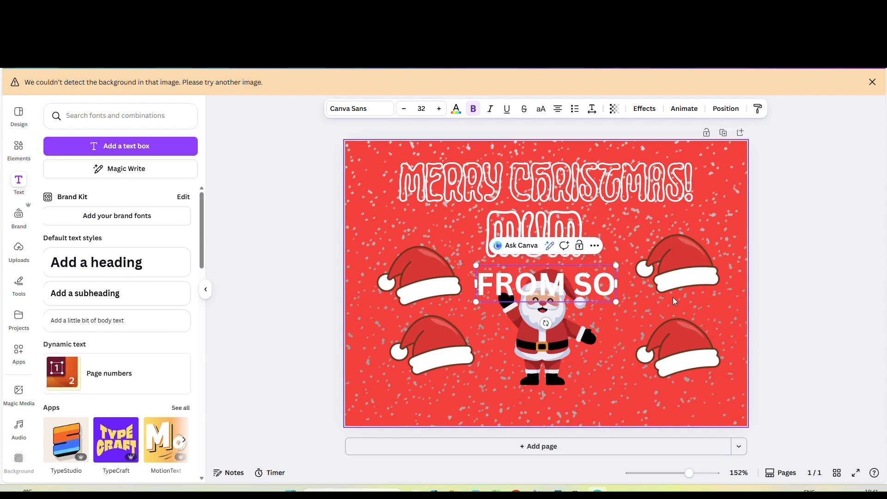
type("N")
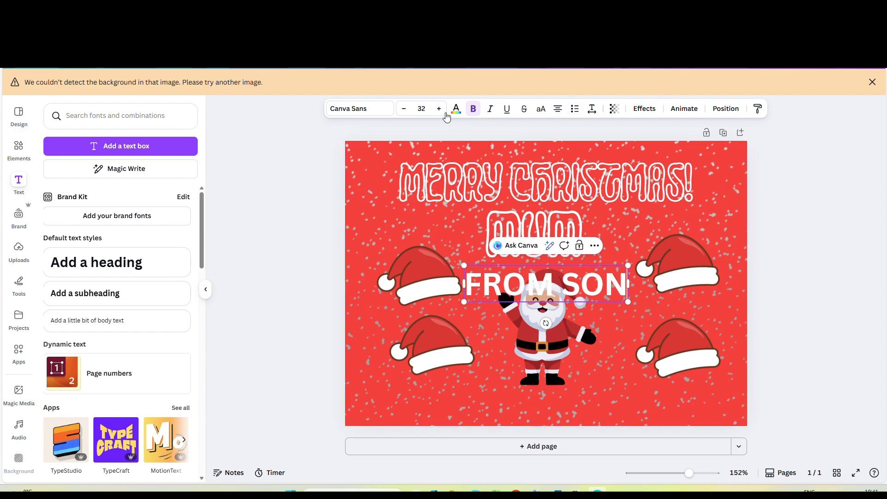
Step: Set the "FROM SON" text's font to Lucidity Psych Outline
left_click(354, 111)
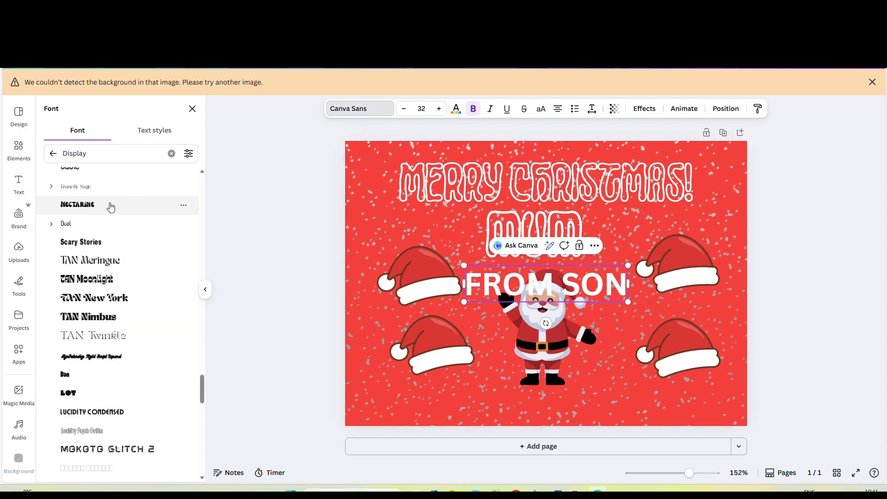
left_click(109, 436)
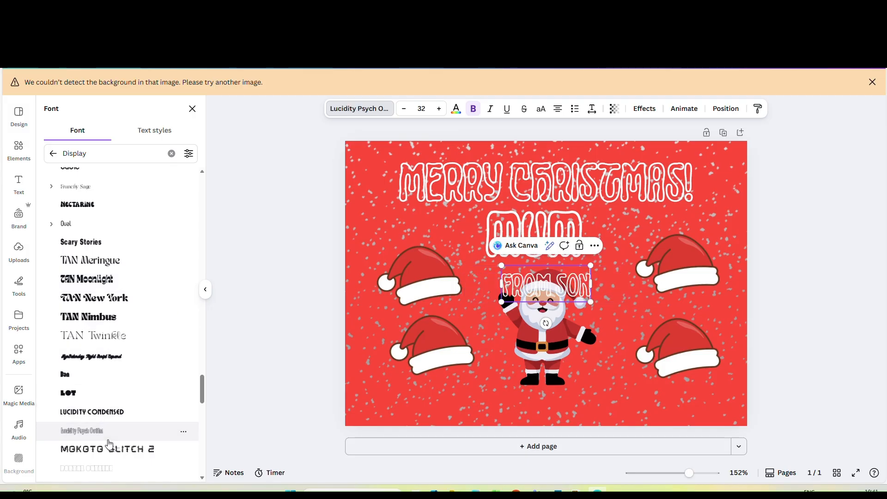
key("Escape")
Step: Move the "FROM SON" text to the card's bottom centre, just beneath Santa's feet
left_click(704, 295)
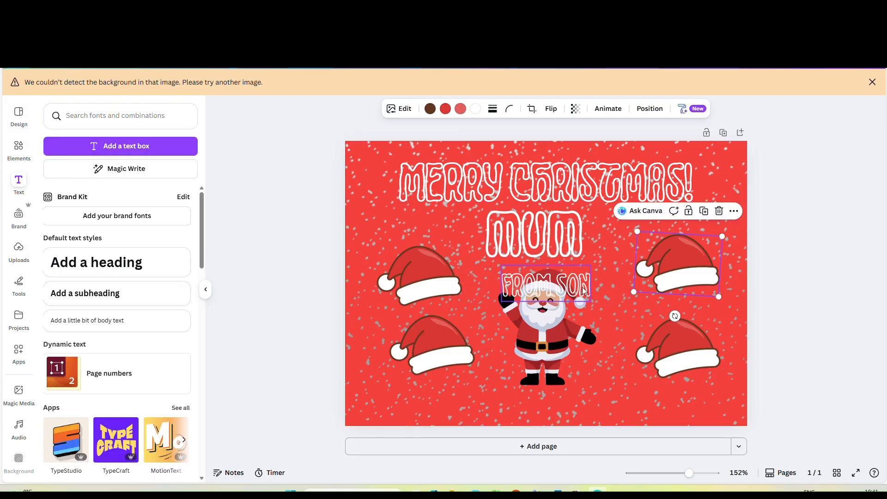
left_click_drag(585, 291, 573, 407)
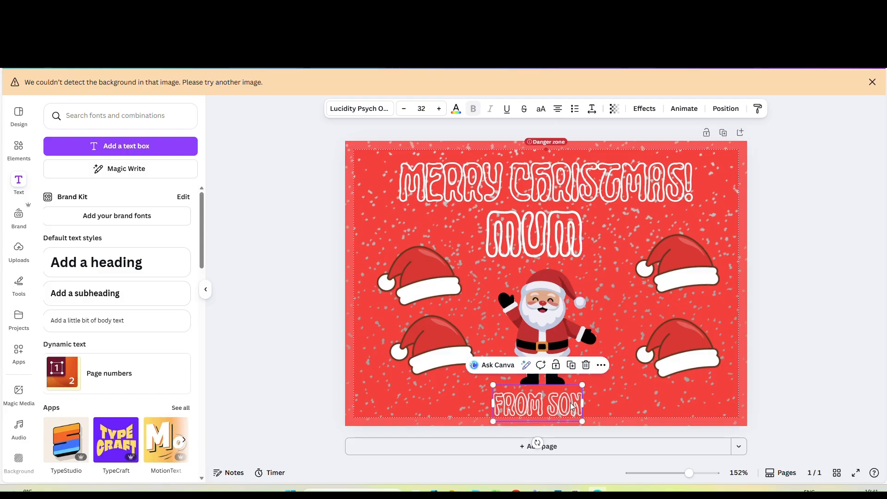
left_click(863, 378)
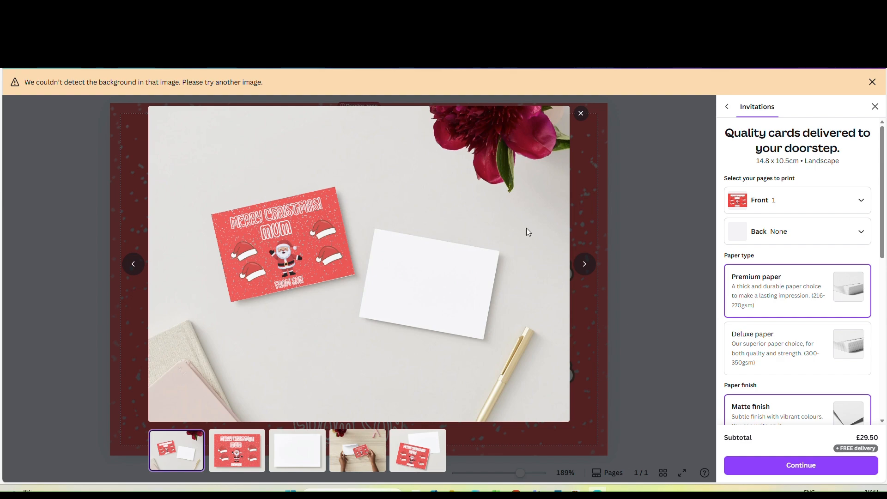
Step: View the close-up of the card's front in the print preview
left_click(242, 447)
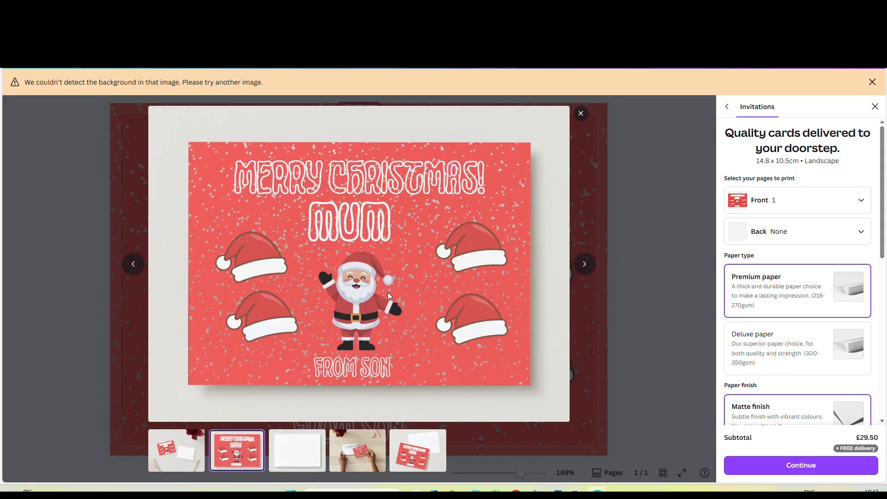